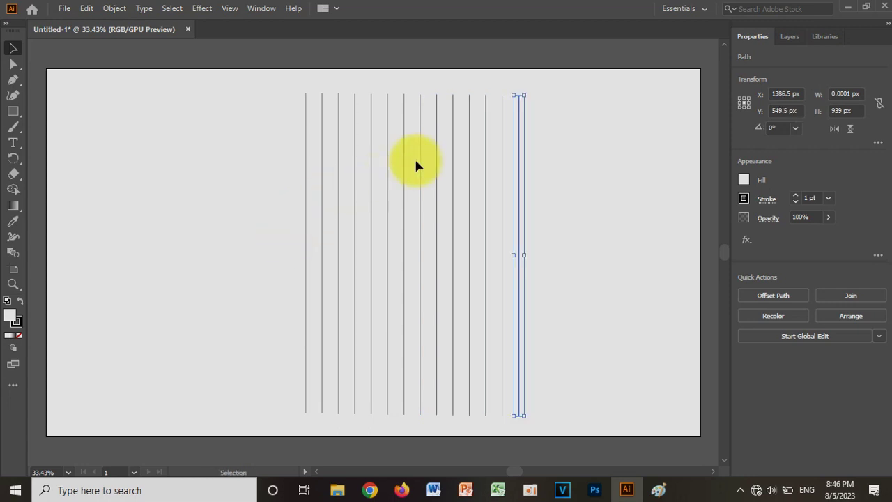
Stretch all the vertical lines together to a height of 982 px.
left_click_drag(279, 88, 547, 269)
left_click_drag(413, 95, 412, 85)
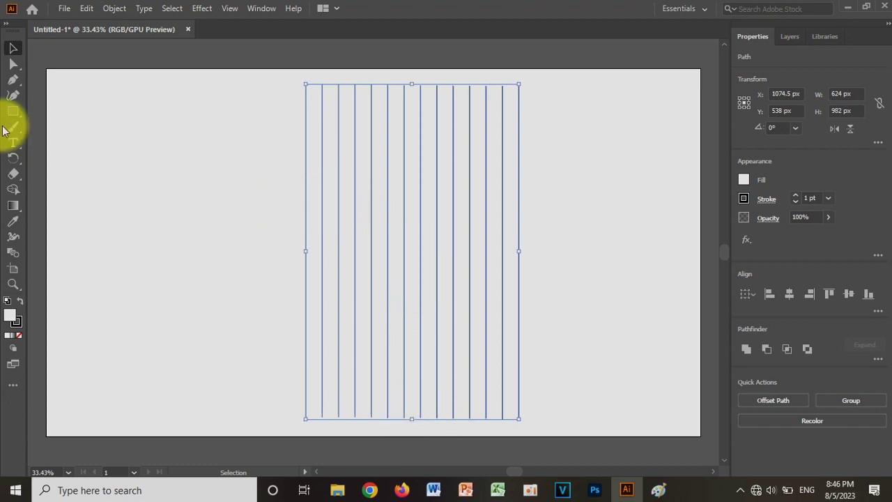
key("ctrl+shift+a")
Draw a hexagon about 580 px wide and 502 px high, centred on the first vertical line, with no fill.
left_click(20, 114)
left_click(77, 142)
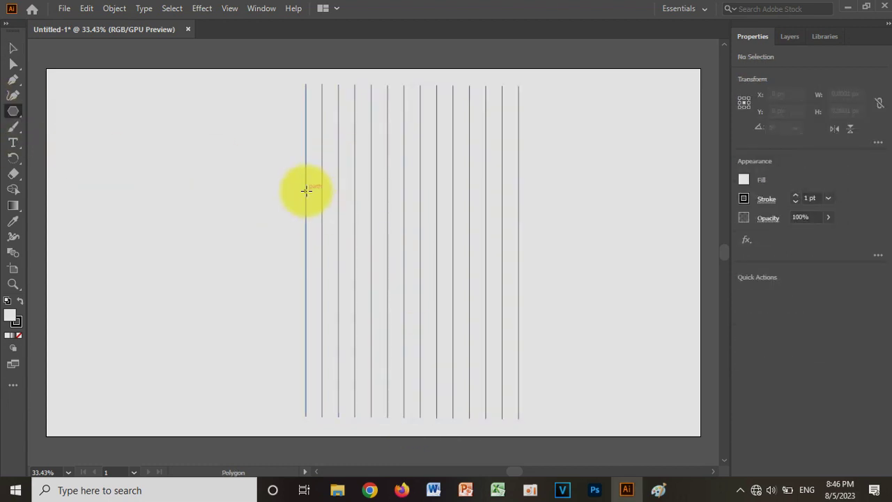
left_click_drag(315, 252, 400, 278)
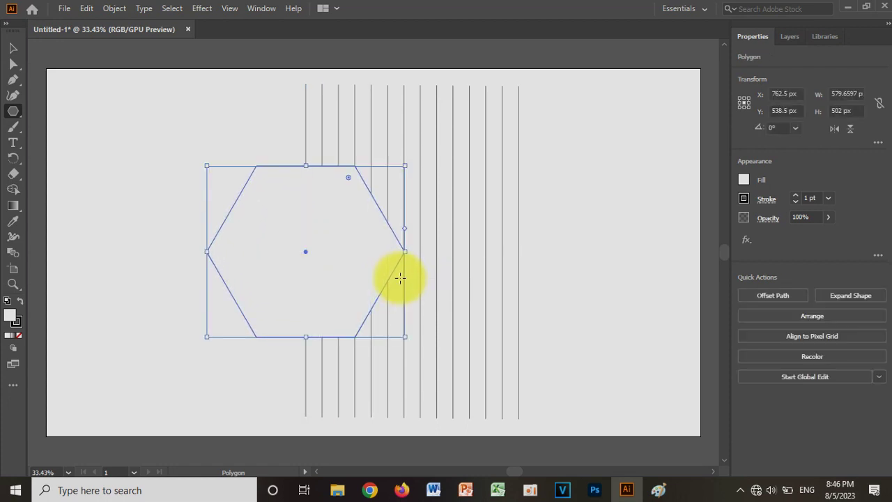
left_click(20, 336)
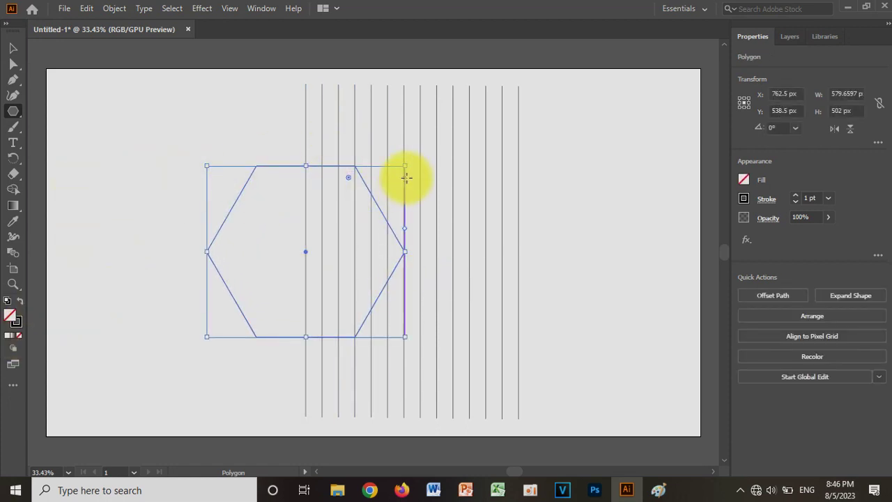
Rotate the hexagon so a corner points up, centre it on the vertical lines and scale it to span their full width.
left_click_drag(201, 341, 387, 348)
left_click_drag(305, 252, 391, 257)
left_click_drag(478, 253, 518, 253)
left_click(597, 237)
left_click(484, 272)
Copy all the vertical lines and paste the copy in place.
left_click(13, 47)
left_click(288, 92)
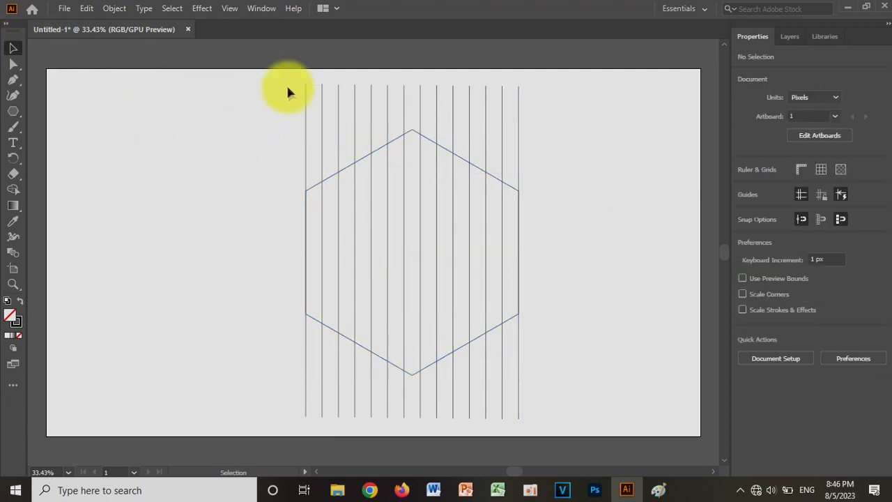
left_click_drag(541, 110, 541, 110)
left_click(86, 8)
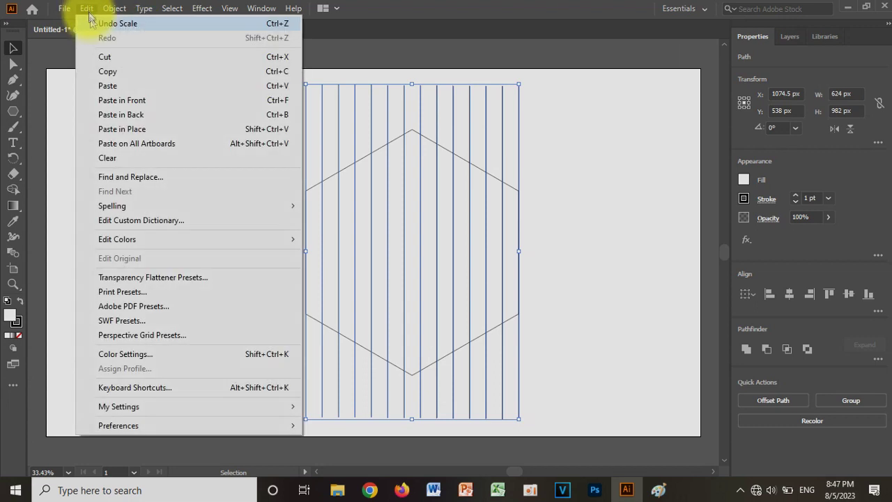
left_click(107, 71)
left_click(86, 7)
left_click(134, 129)
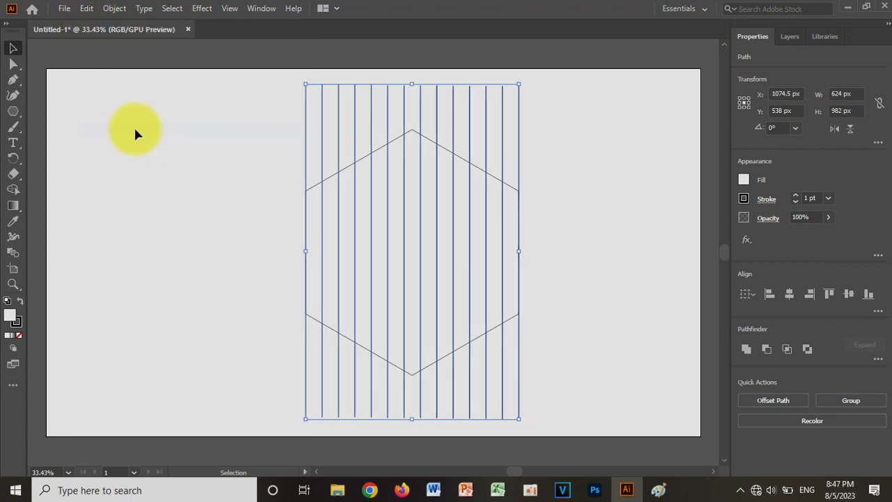
Reflect the pasted lines about a 120° axis and nudge them 2 px down to match the hexagon's edges.
right_click(489, 99)
mouse_move(557, 291)
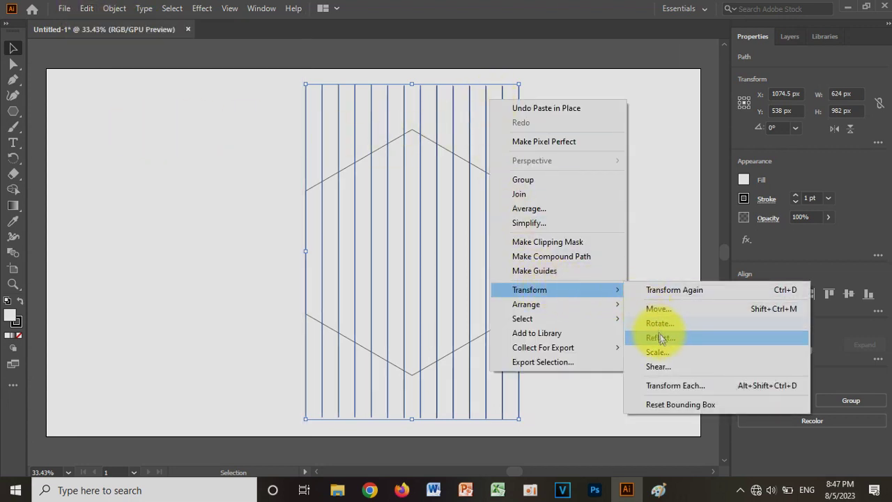
left_click(659, 333)
left_click(571, 226)
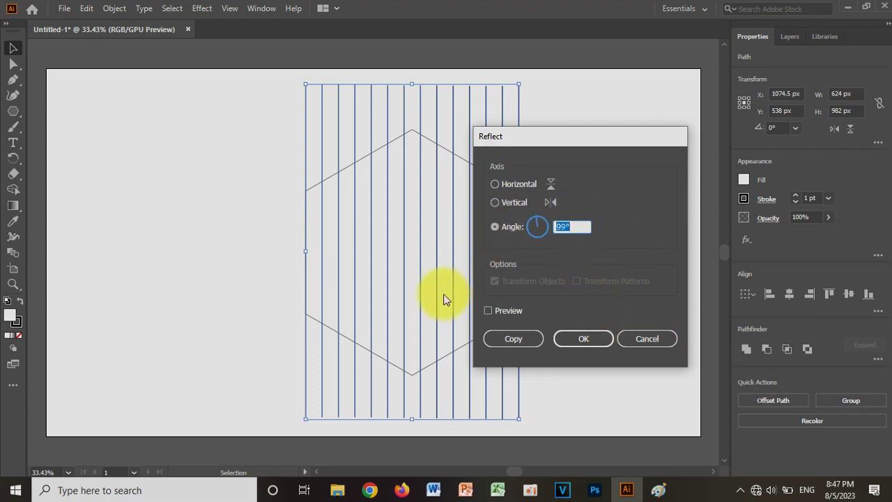
left_click(488, 310)
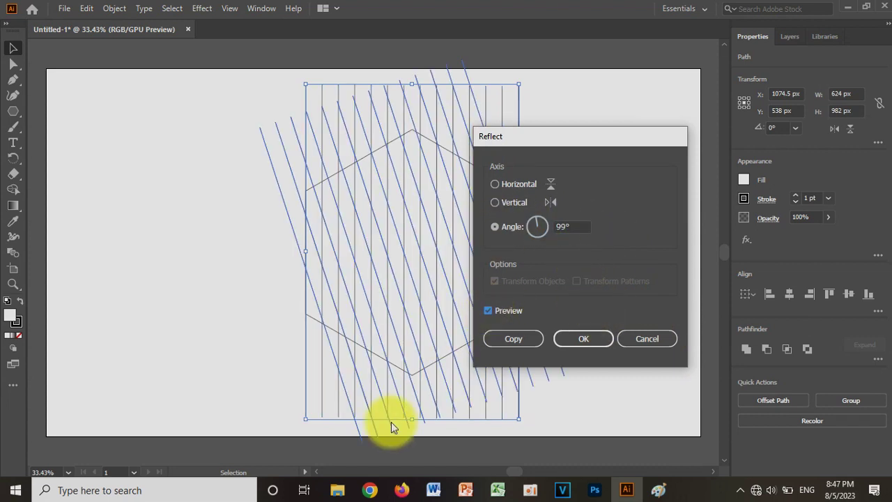
key("Up")
key("Up")
key("Up")
key("Up")
key("Up")
key("Up")
key("Up")
key("Up")
key("Up")
key("Up")
key("Up")
key("Up")
key("Up")
key("Up")
key("Up")
key("Up")
key("Up")
key("Up")
key("Up")
key("Up")
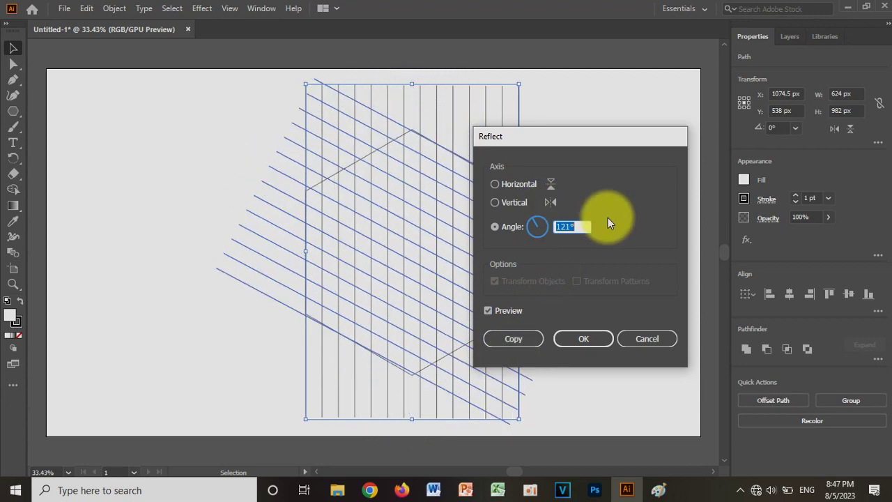
left_click(588, 338)
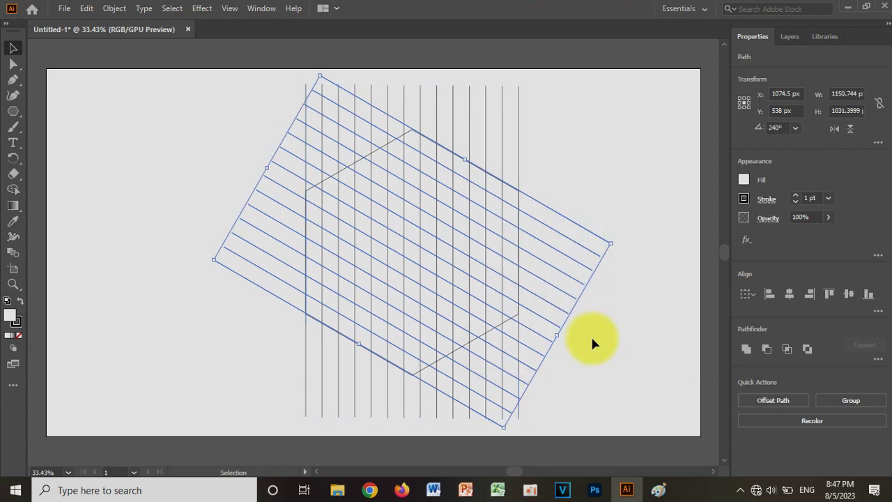
key("Down")
key("Down")
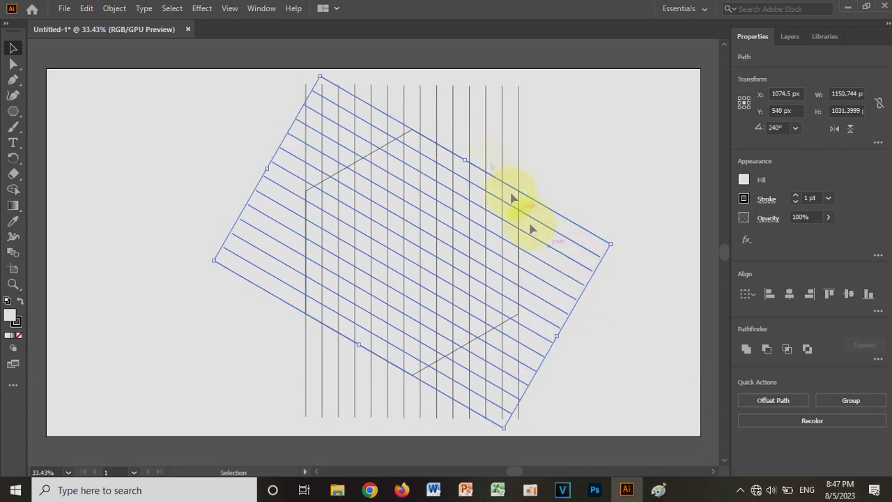
Paste another copy of the vertical lines in place, reflected about a 150° axis and nudged 2 px down.
left_click(86, 9)
left_click(132, 130)
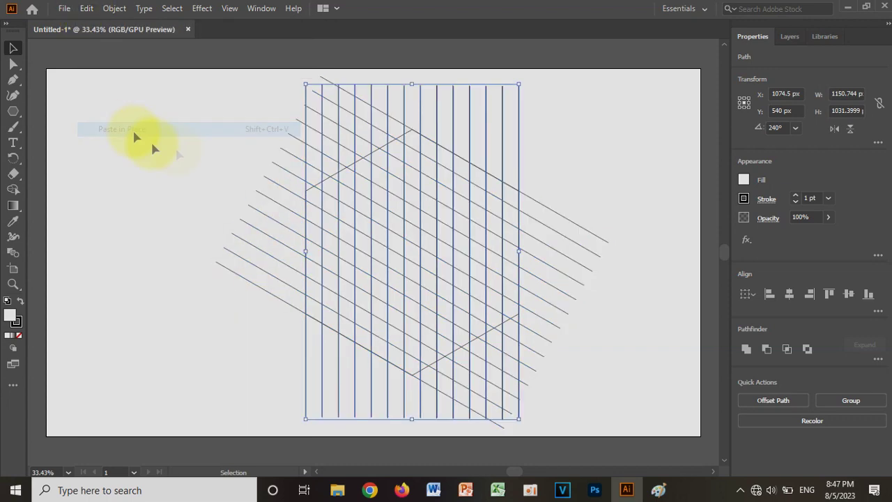
right_click(497, 142)
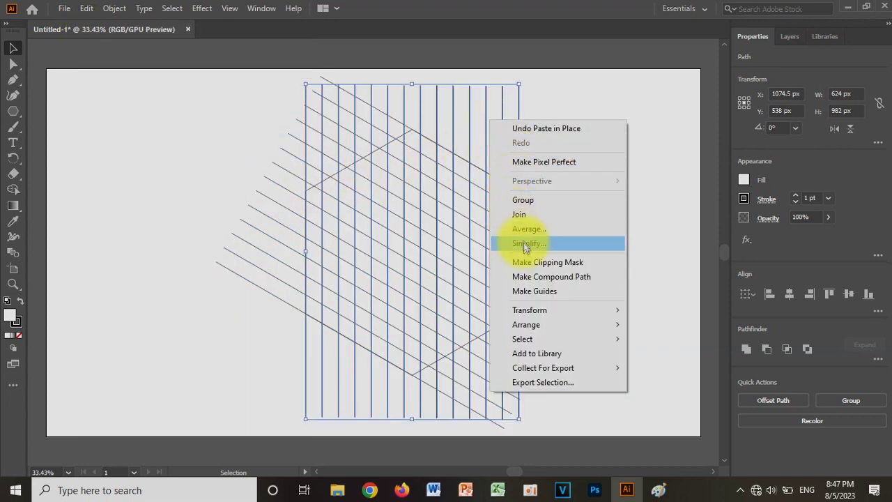
mouse_move(542, 310)
left_click(659, 357)
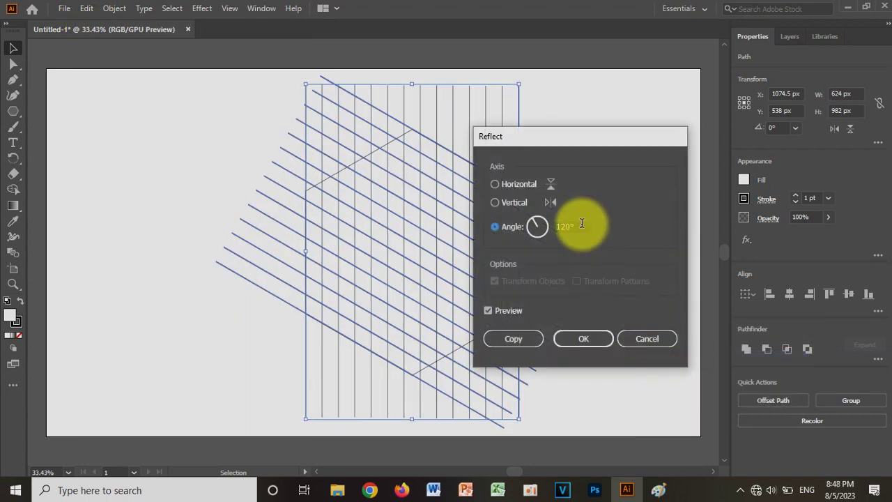
key("Up")
key("Up")
key("Up")
key("Up")
key("Up")
key("Up")
key("Up")
key("Up")
key("Up")
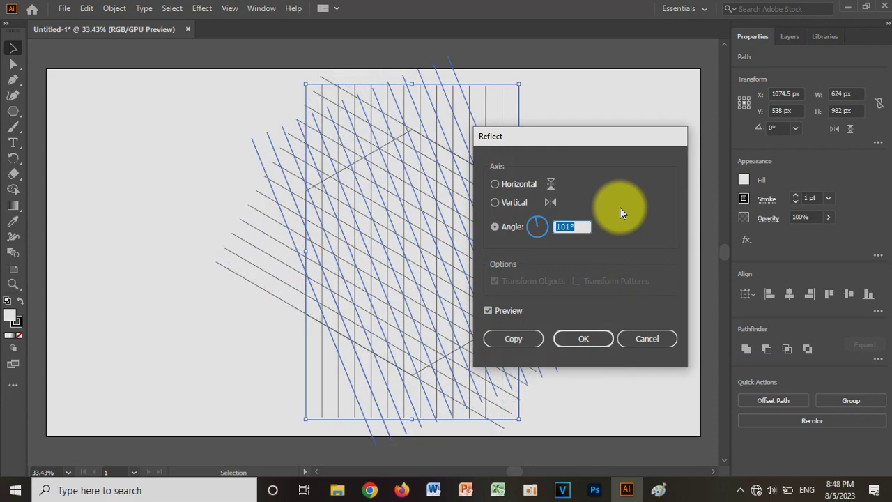
key("Up")
key("Up")
key("Up")
key("Up")
key("Up")
key("Up")
key("Up")
key("Up")
key("Up")
key("Up")
key("Up")
key("Up")
key("Up")
key("Up")
key("Up")
key("Up")
key("Up")
key("Up")
key("Up")
key("Up")
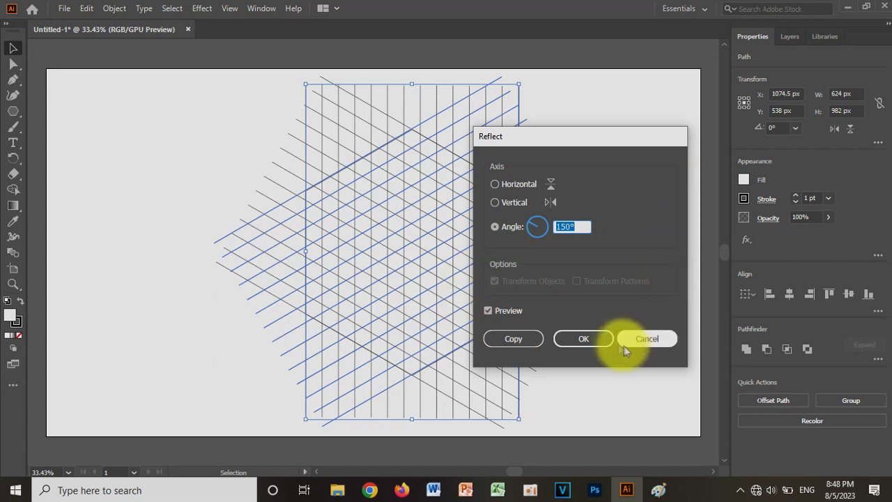
left_click(584, 336)
key("Down")
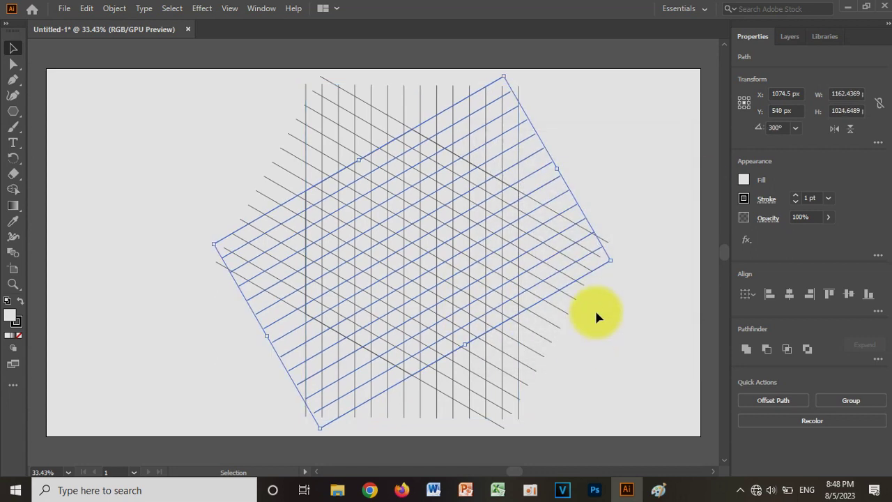
Paste a further copy of the vertical lines in place and reflect it about a 135° axis to make them horizontal.
left_click(87, 8)
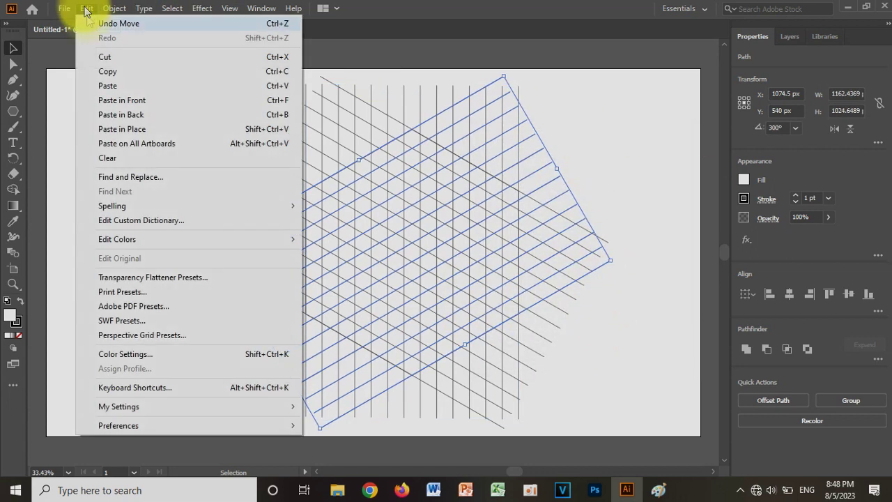
left_click(138, 129)
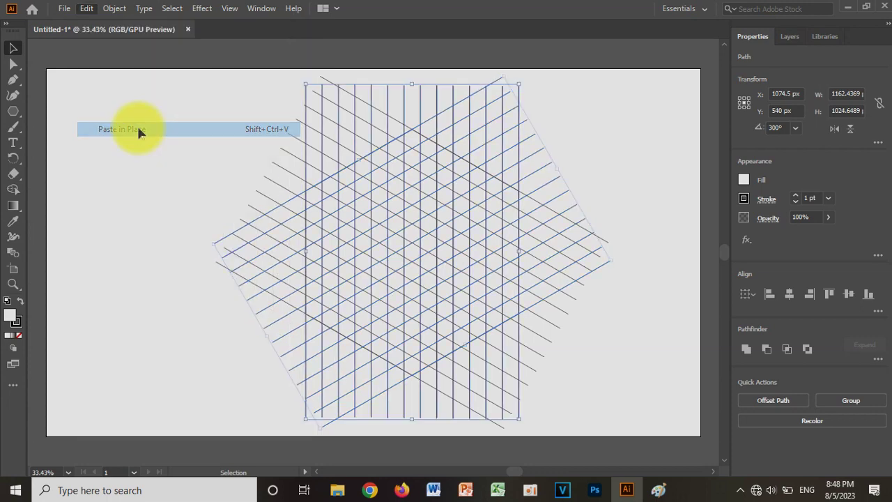
right_click(495, 132)
mouse_move(548, 319)
left_click(669, 369)
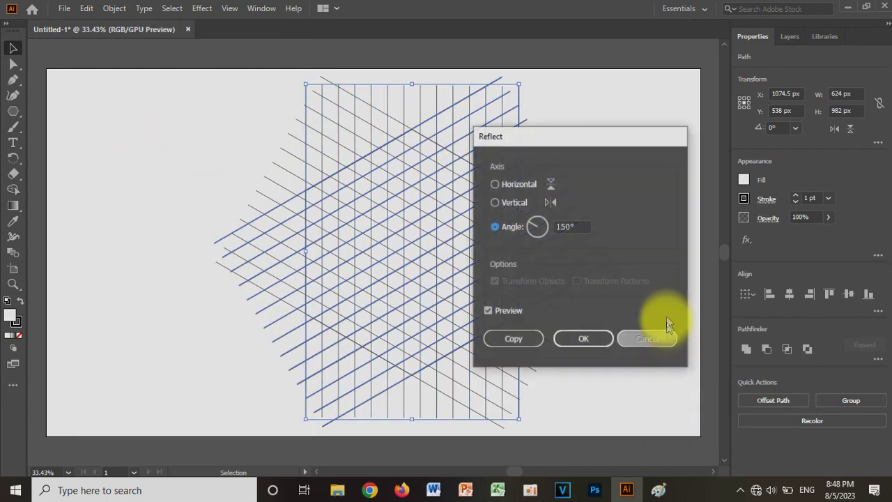
left_click(580, 228)
key("Down")
key("Down")
key("Down")
key("Down")
key("Down")
key("Down")
key("Down")
key("Down")
key("Down")
key("Down")
key("Down")
key("Down")
key("Down")
key("Down")
key("Down")
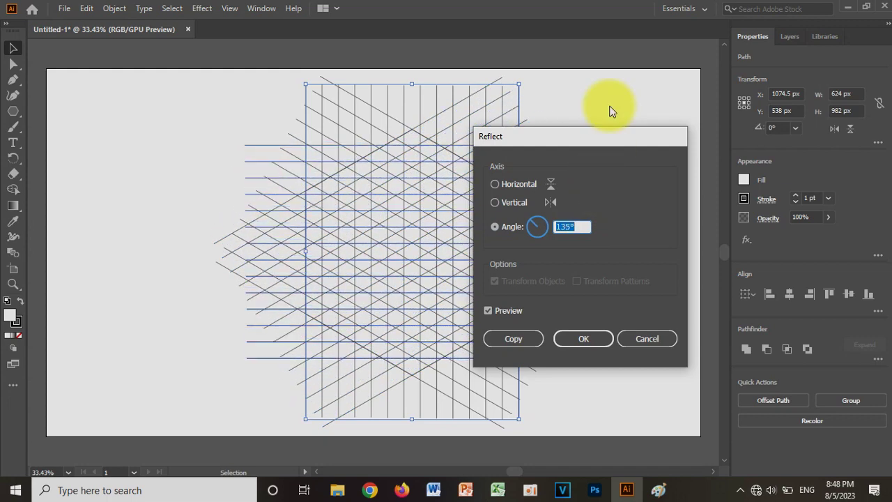
left_click(586, 339)
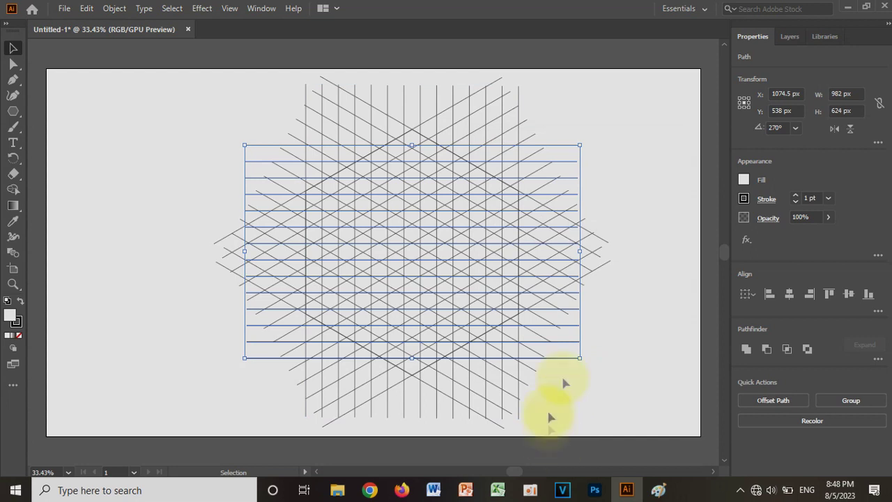
left_click(631, 180)
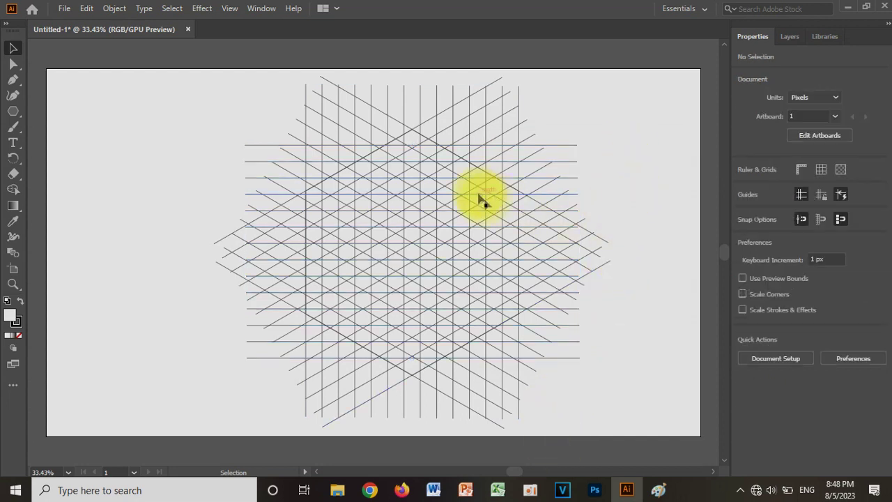
Select the whole line grid with the hexagon and set up the Shape Builder tool with a black fill and white stroke.
left_click_drag(584, 357, 594, 381)
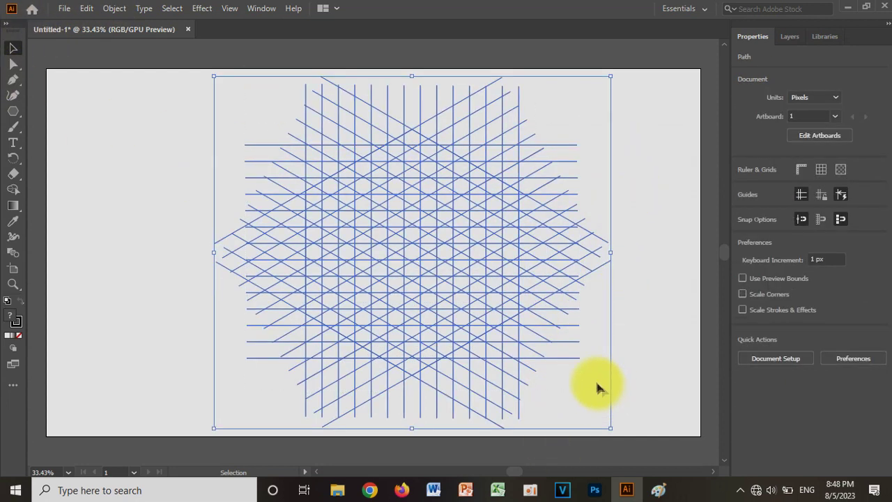
left_click(12, 284)
left_click(414, 237)
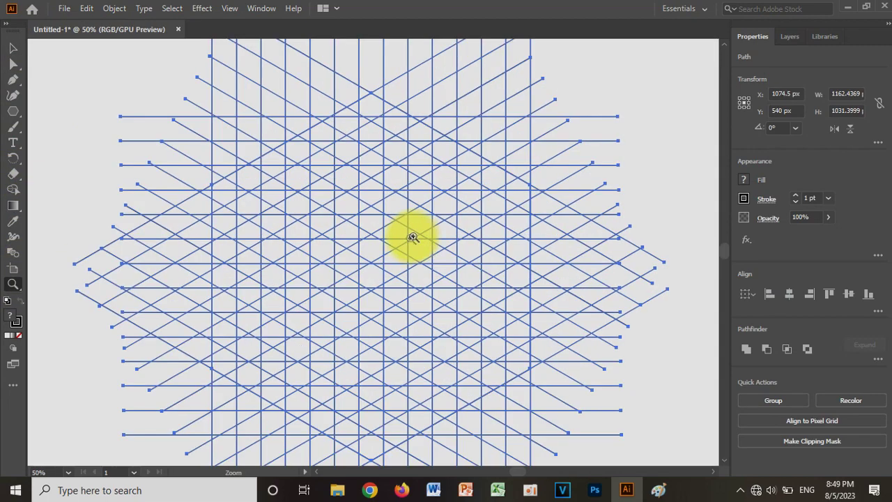
left_click(372, 276)
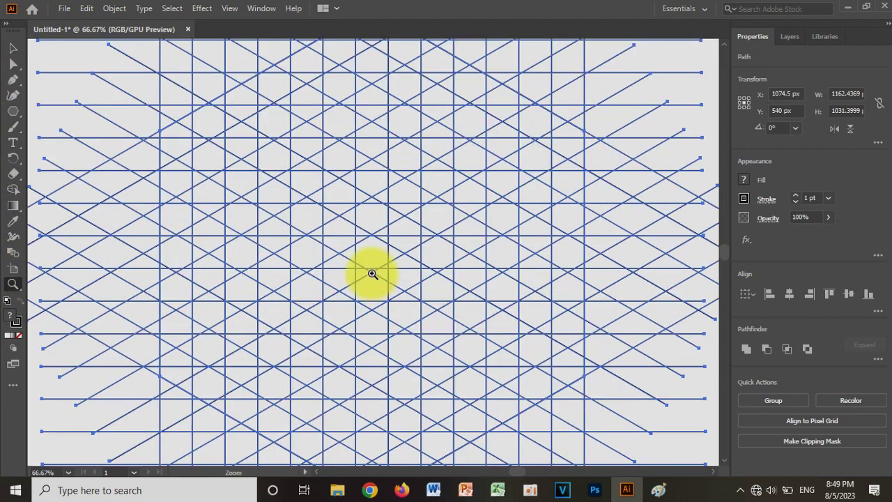
left_click(413, 240, "alt")
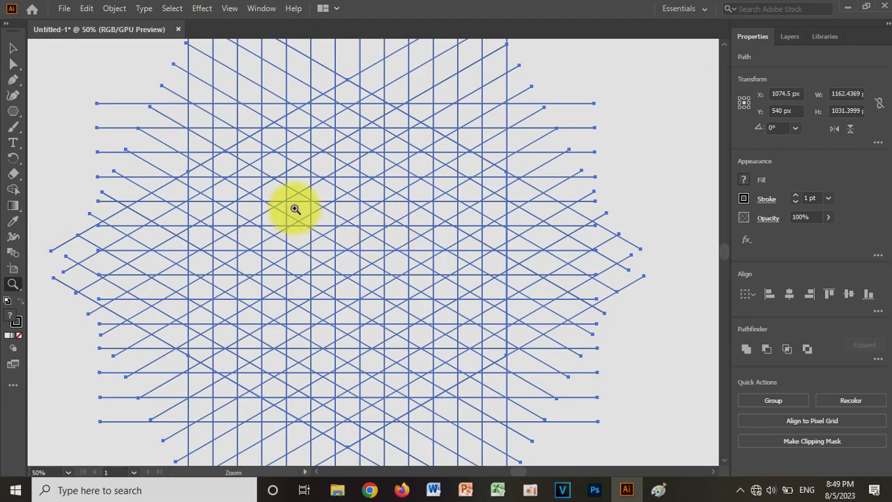
left_click(13, 189)
left_click(20, 301)
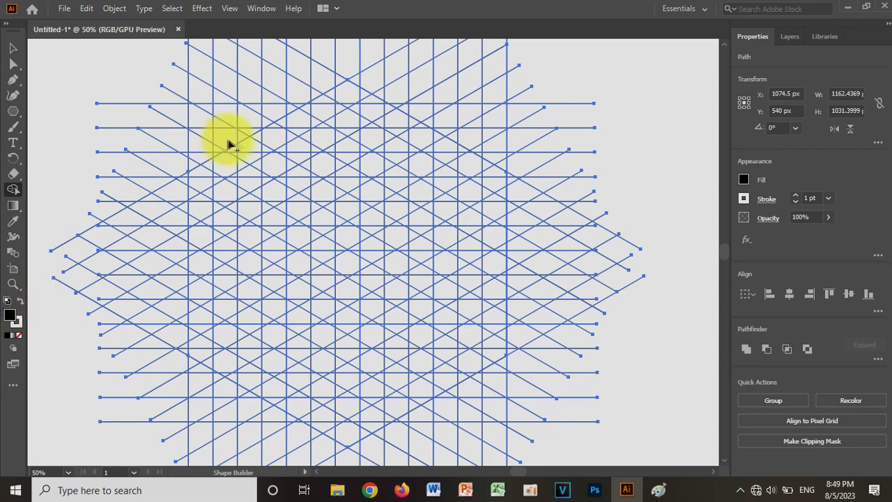
Merge the grid cells into three black vertical bars in the middle of the hexagon and join their upper ends along its peak.
left_click_drag(346, 234, 347, 438)
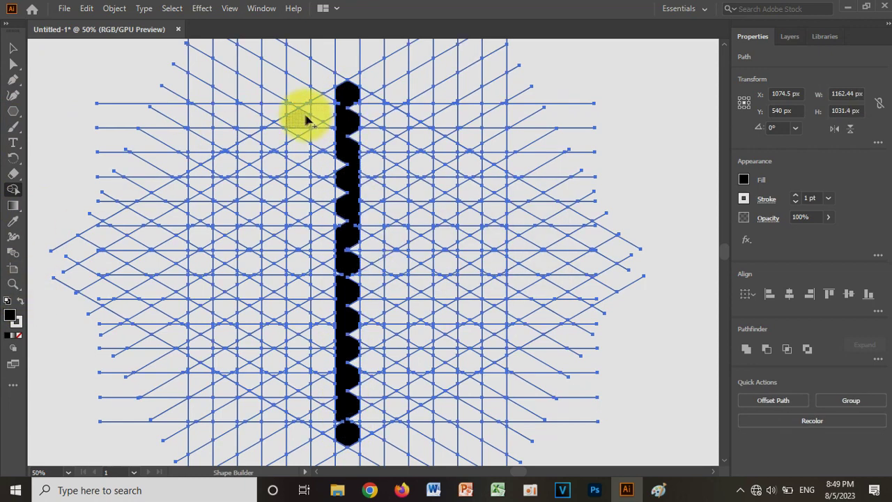
left_click_drag(298, 129, 299, 417)
left_click_drag(397, 119, 395, 416)
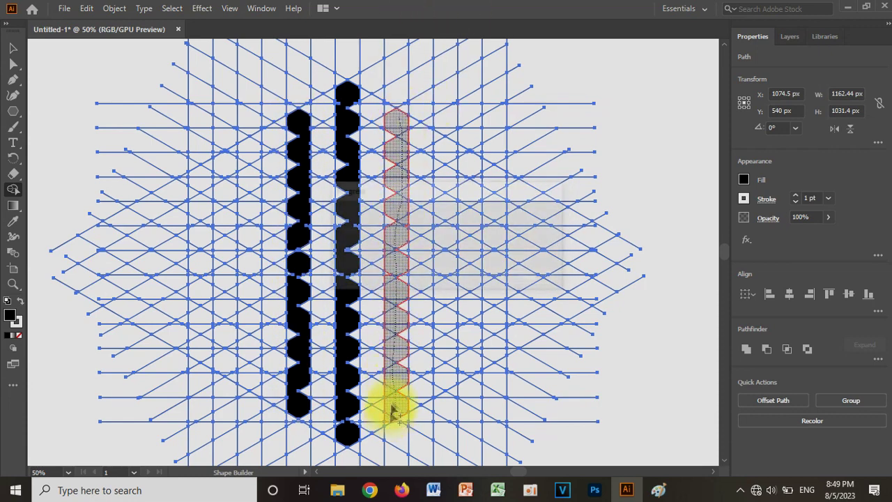
mouse_move(294, 136)
left_mouse_down()
mouse_move(345, 91)
mouse_move(393, 119)
mouse_move(386, 106)
mouse_move(360, 115)
left_mouse_up()
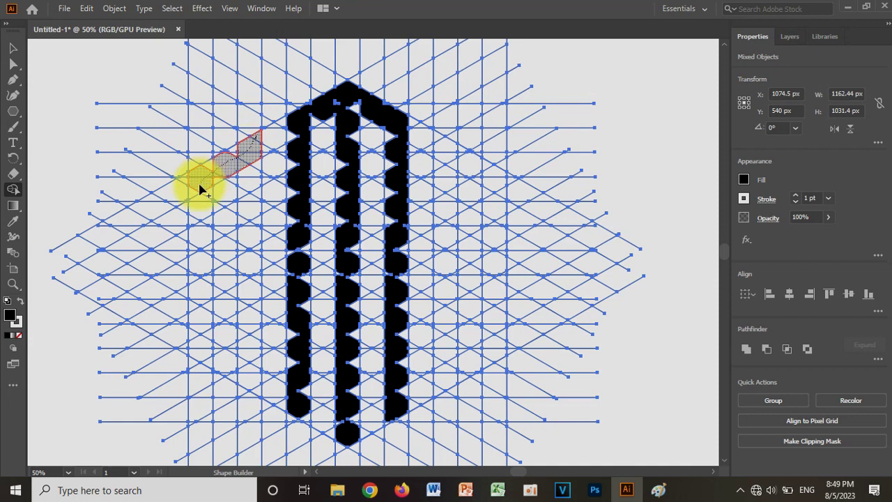
Merge cells left of the bars into three short black strips: an upper diagonal, a lower diagonal and a horizontal middle one.
left_click_drag(200, 190, 199, 186)
left_click_drag(194, 337, 255, 387)
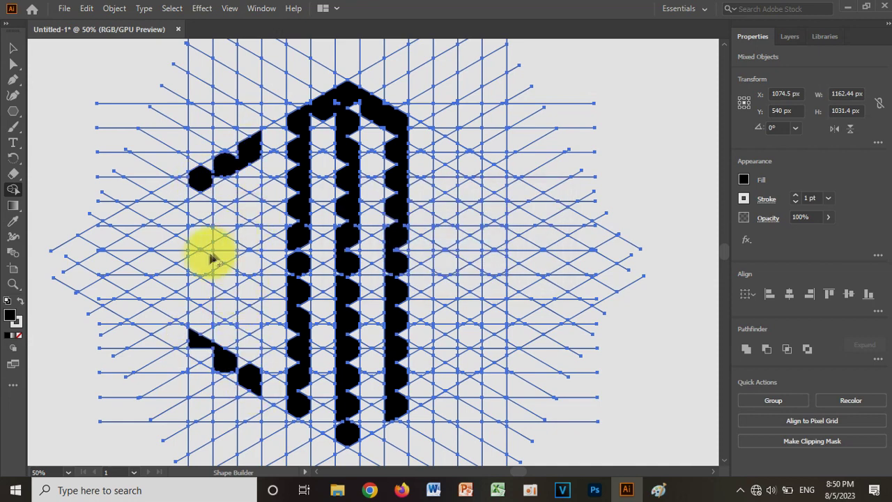
left_click_drag(200, 268, 257, 264)
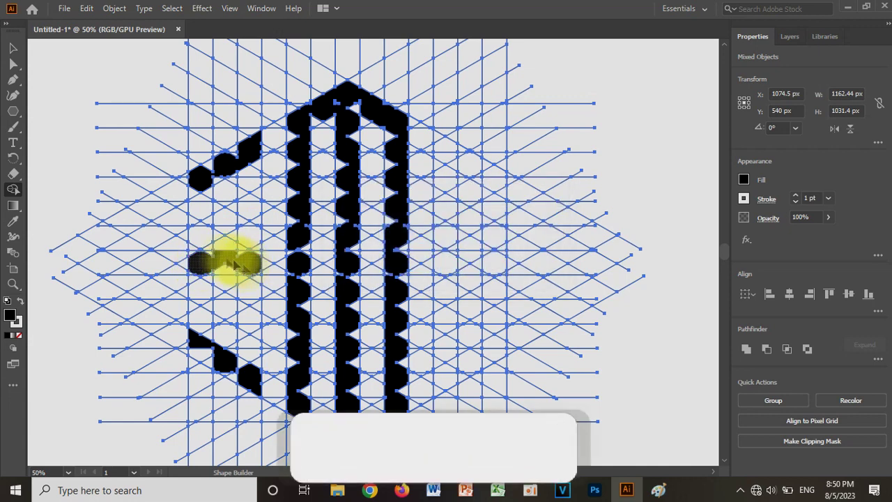
Join the strips left of the bars with vertical runs of merged cells to form a black angular S shape.
left_click_drag(204, 175, 204, 262)
left_click_drag(251, 212, 255, 152)
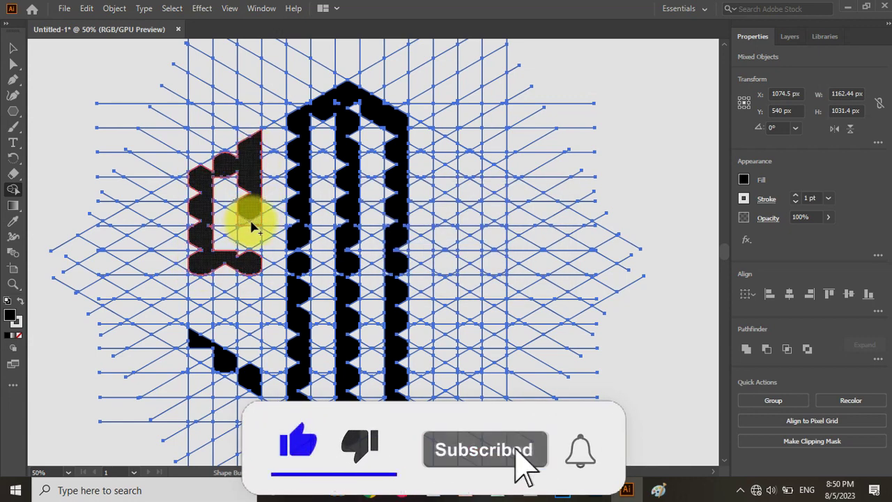
left_click(239, 359)
left_click_drag(239, 269, 248, 366)
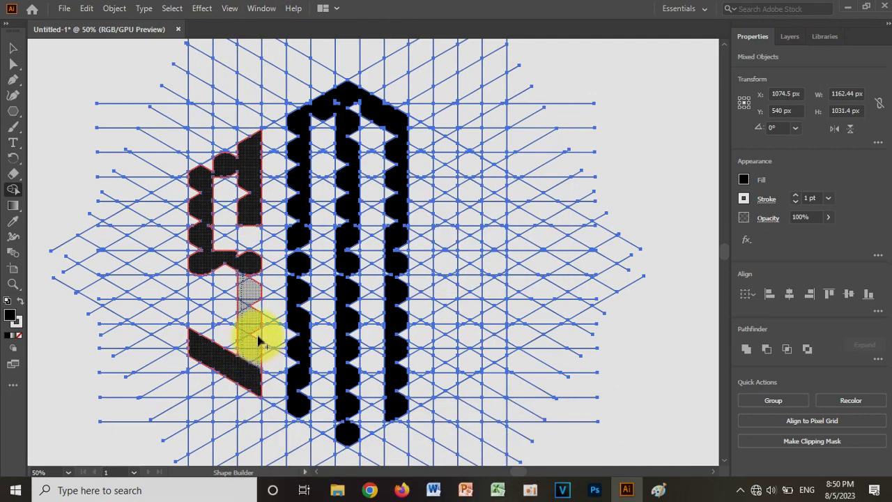
left_click_drag(259, 276, 258, 279)
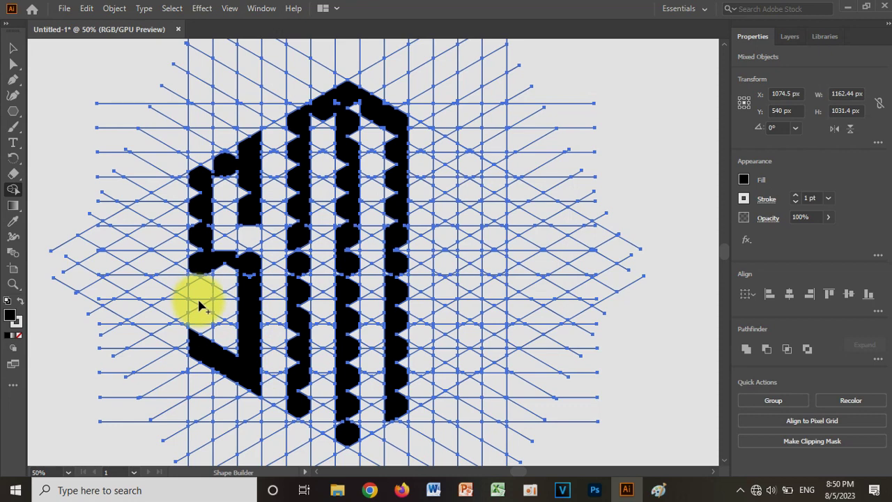
left_click(204, 346)
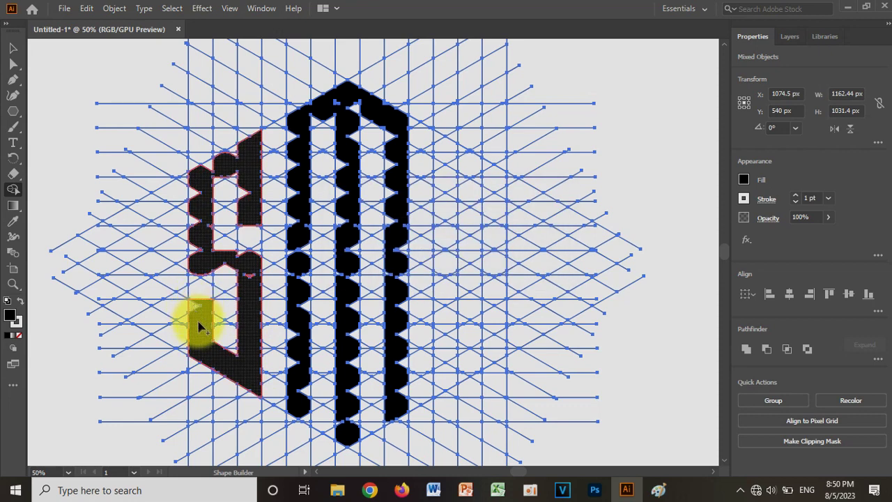
mouse_move(244, 145)
left_mouse_down()
mouse_move(195, 194)
mouse_move(193, 223)
mouse_move(192, 262)
mouse_move(237, 279)
left_mouse_up()
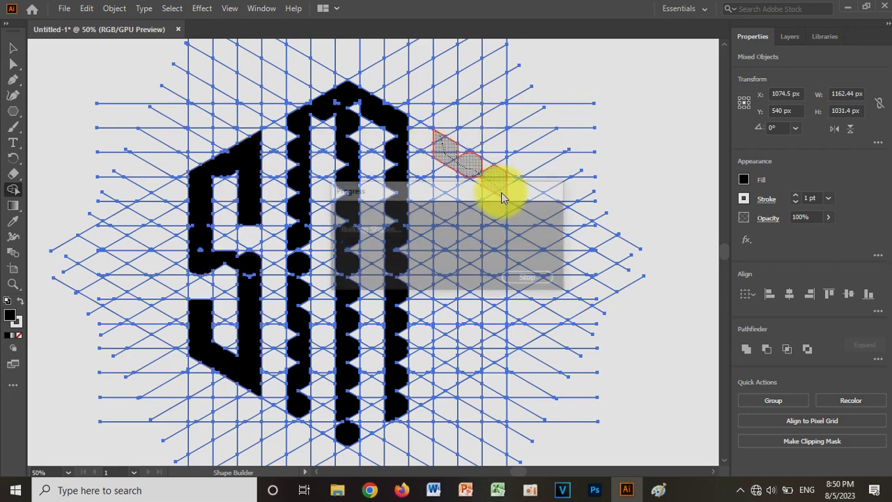
Merge cells right of the bars into a second black S shape from two diagonal strips, a middle strip and vertical connections.
left_click_drag(503, 197, 504, 198)
left_click_drag(498, 346, 503, 341)
left_click_drag(474, 273, 473, 272)
left_click_drag(450, 216, 447, 247)
left_click_drag(493, 228, 499, 195)
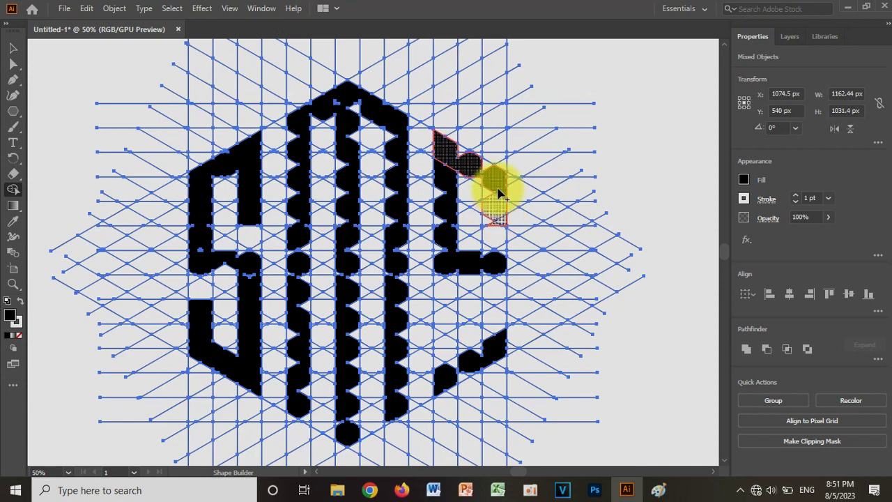
left_click_drag(491, 226, 498, 185)
mouse_move(496, 285)
left_mouse_down()
mouse_move(492, 339)
mouse_move(486, 261)
left_mouse_up()
mouse_move(448, 304)
left_mouse_down()
mouse_move(452, 371)
mouse_move(441, 365)
mouse_move(451, 314)
left_mouse_up()
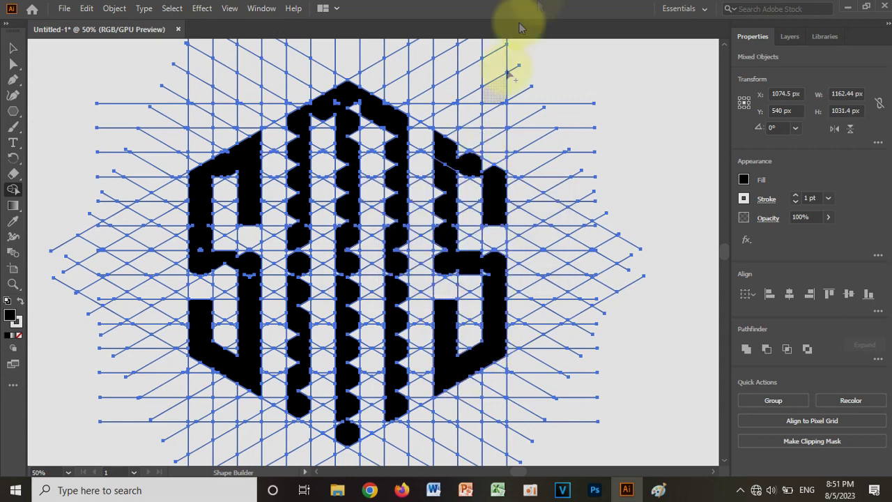
Try to fill the notches along the left S shape's middle strip, outer stem and upper inner edge.
left_click_drag(233, 269, 199, 287)
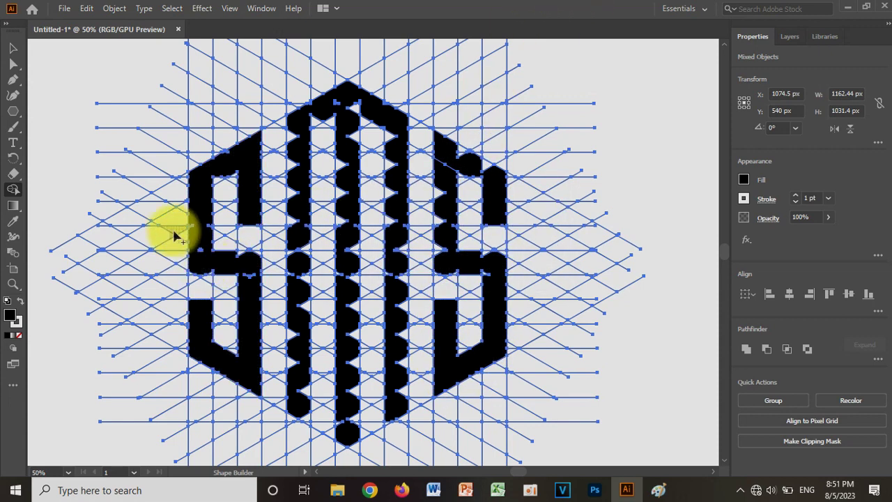
left_click(12, 283)
left_click(194, 273)
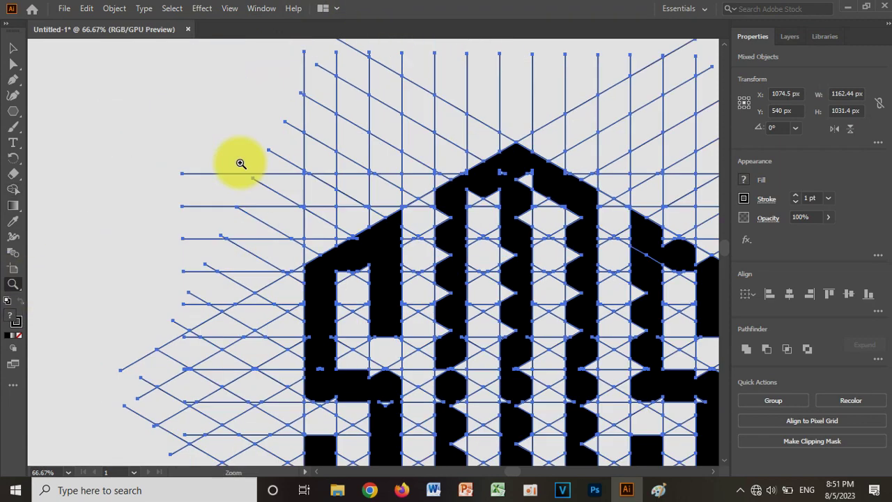
left_click(364, 253)
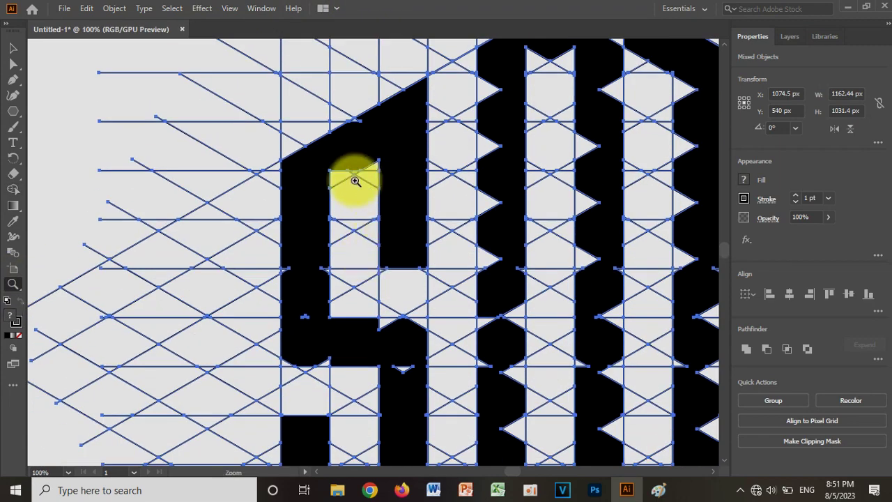
left_click(12, 189)
left_click(355, 126)
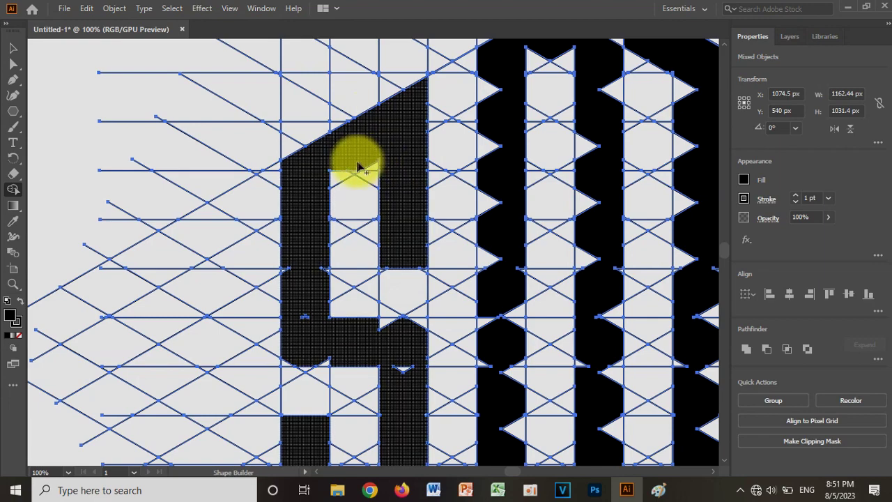
scroll(300, 211, "down", 2)
mouse_move(285, 230)
left_mouse_down()
mouse_move(324, 202)
mouse_move(320, 248)
mouse_move(308, 255)
left_mouse_up()
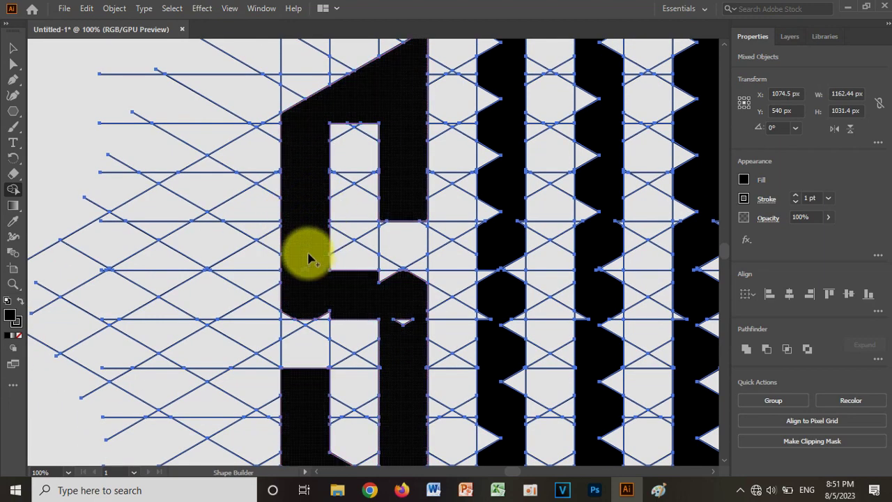
left_click(339, 298, "alt")
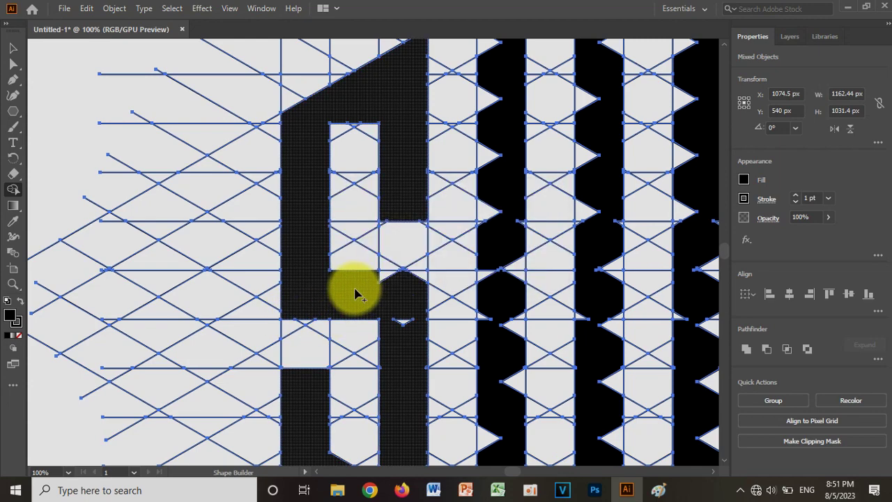
mouse_move(356, 298)
left_mouse_down()
mouse_move(379, 278)
mouse_move(421, 287)
left_mouse_up()
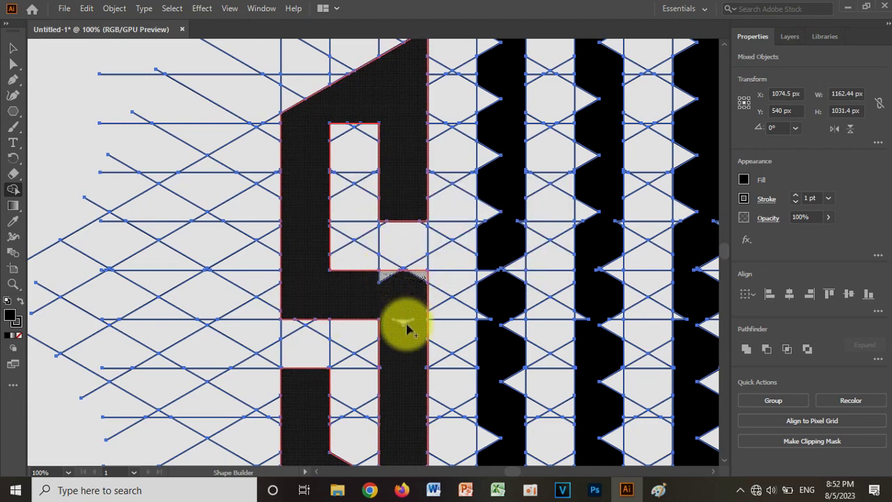
left_click_drag(408, 327, 395, 350)
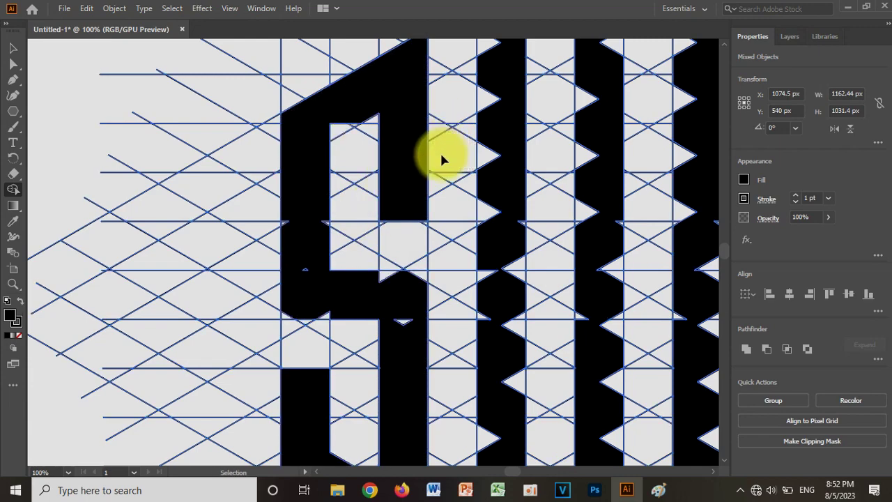
Merge the leftover triangular gaps into the left S shape, keeping its upper inner edge diagonal and squaring its middle strip.
mouse_move(316, 147)
left_mouse_down()
mouse_move(365, 115)
mouse_move(379, 74)
left_mouse_up()
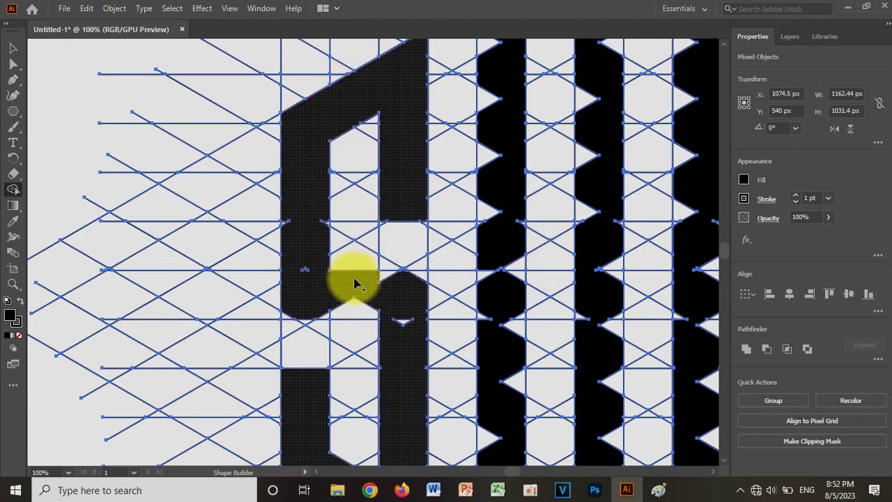
left_click_drag(292, 241, 322, 207)
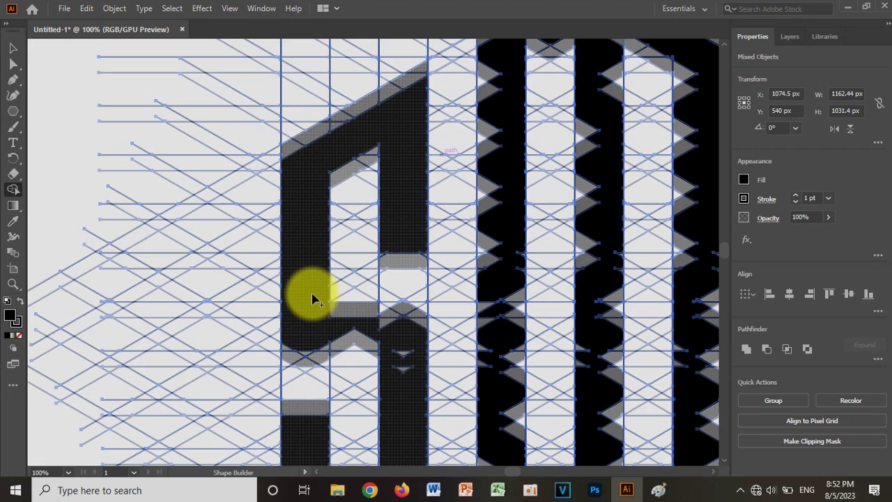
scroll(313, 285, "down", 2)
mouse_move(296, 277)
left_mouse_down()
mouse_move(309, 263)
mouse_move(370, 246)
left_mouse_up()
left_click_drag(407, 285, 368, 314)
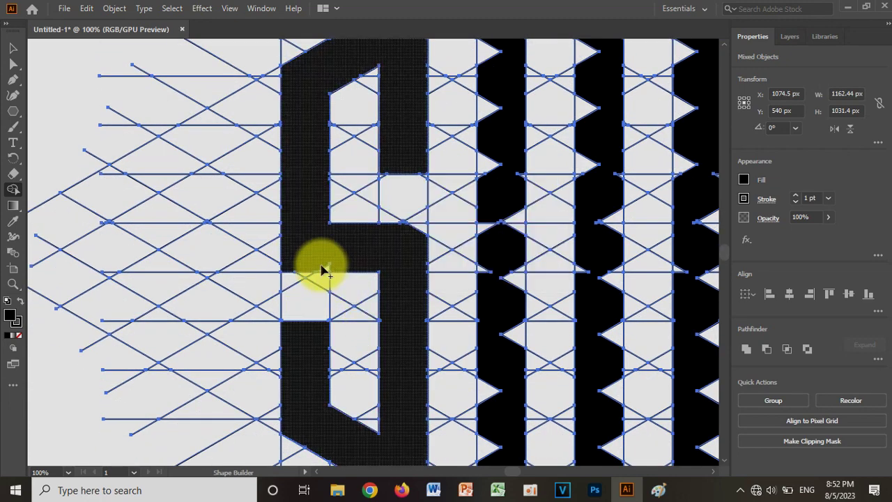
mouse_move(383, 258)
left_mouse_down()
mouse_move(419, 228)
mouse_move(408, 285)
left_mouse_up()
Examine the lower half of the left S shape and its pointed bottom corner up close for remaining gaps.
scroll(409, 285, "down", 3)
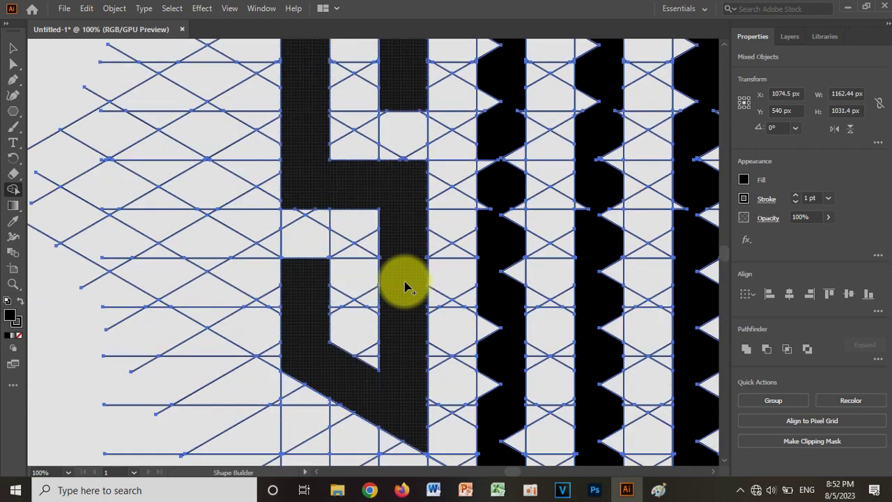
scroll(418, 358, "down", 3)
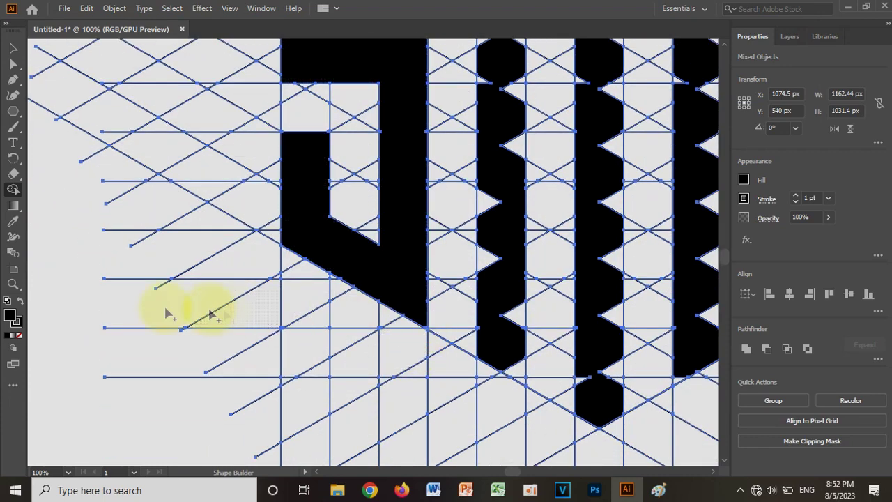
left_click(334, 328)
left_click(374, 258)
left_click(368, 249)
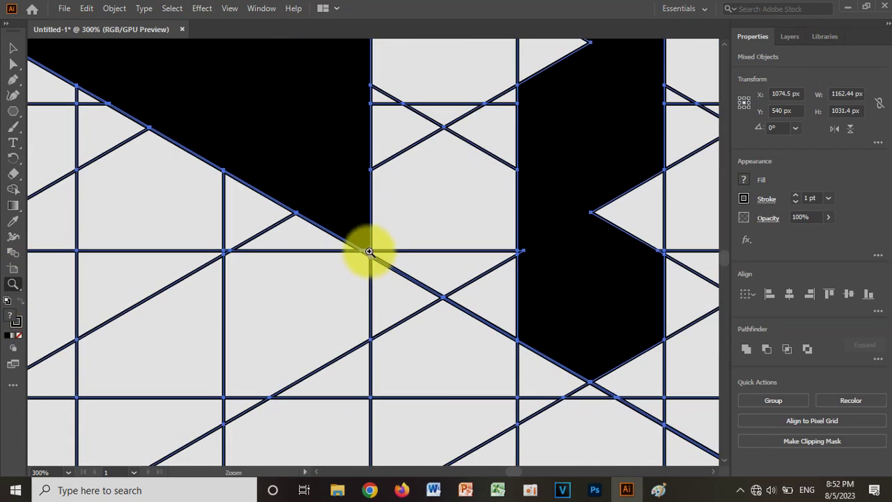
left_click(368, 253)
left_click(13, 188)
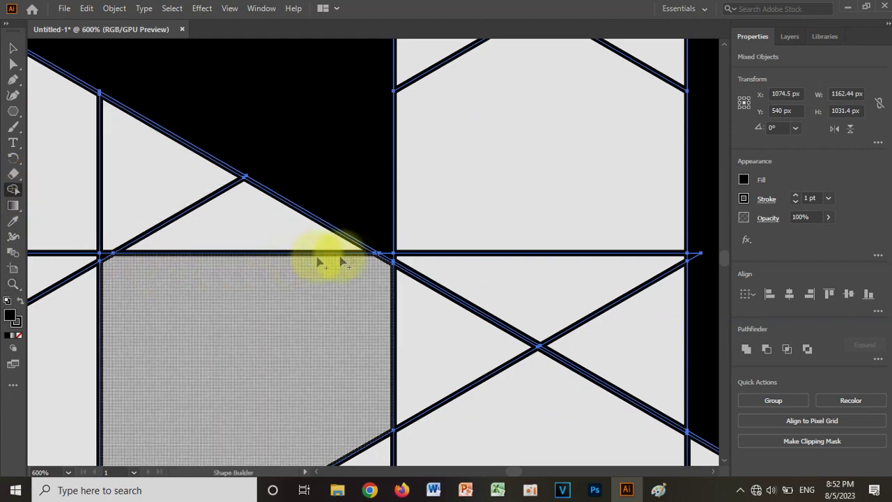
left_click(348, 215)
scroll(348, 216, "up", 2)
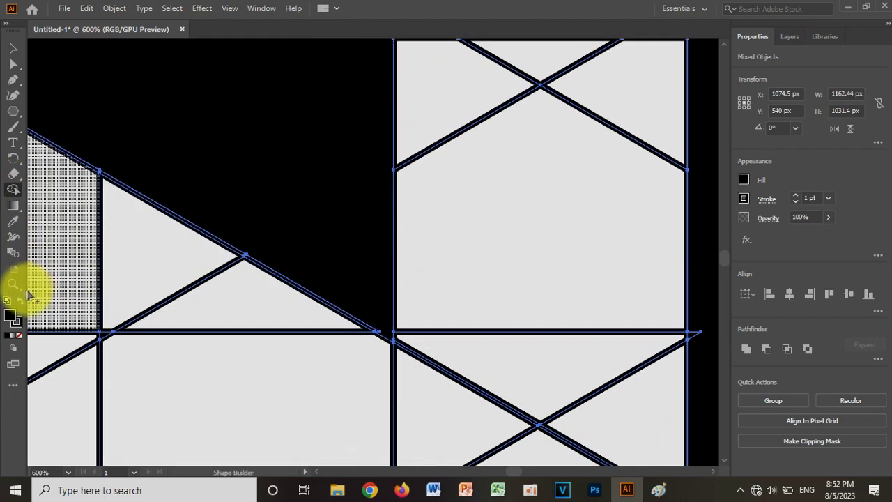
Fill the small gaps beneath the peak of the central shape where the middle bar meets the roof.
left_click(14, 284)
left_click(349, 164, "alt")
left_click(388, 183, "alt")
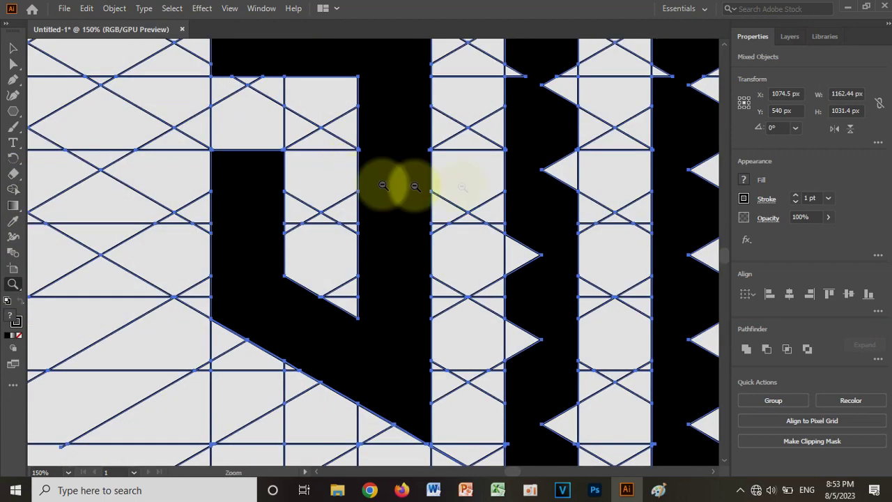
left_click(408, 189, "alt")
left_click(395, 94, "alt")
scroll(423, 133, "up", 1)
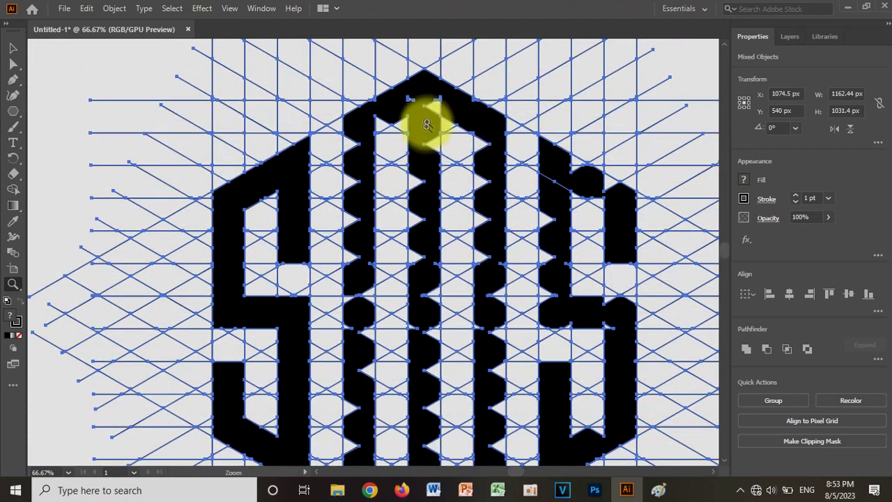
left_click(418, 174)
scroll(391, 176, "down", 3)
scroll(357, 191, "down", 3)
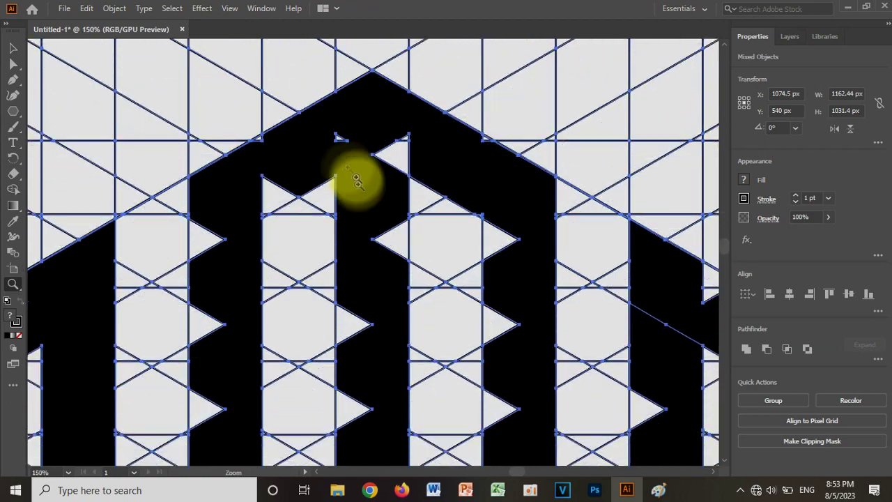
left_click(381, 179, "alt")
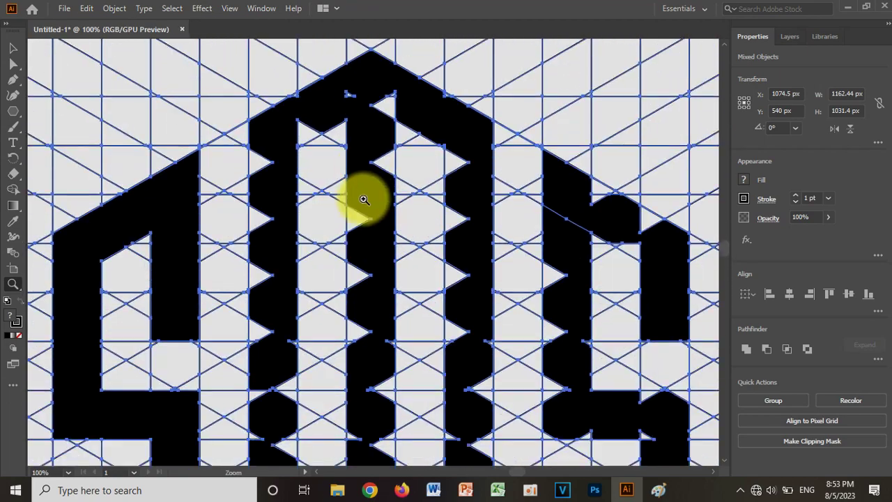
left_click(12, 189)
mouse_move(358, 84)
left_mouse_down()
mouse_move(295, 100)
mouse_move(303, 91)
mouse_move(380, 110)
left_mouse_up()
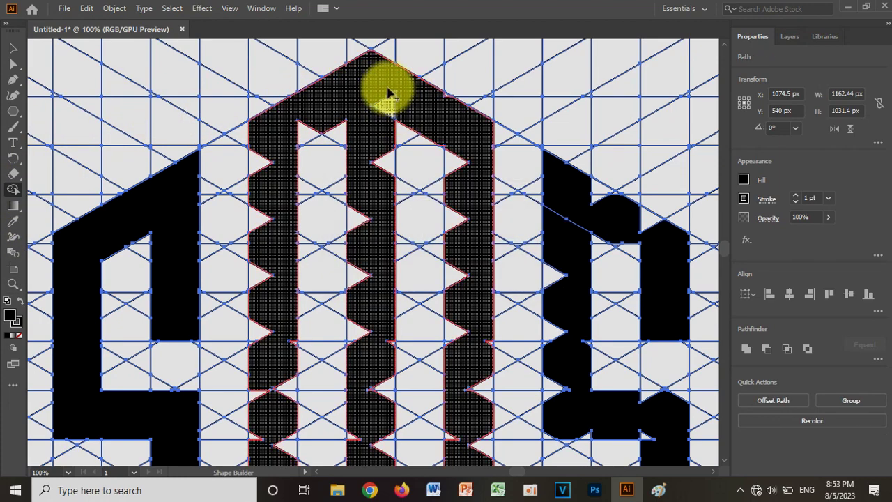
Fill the triangular notches in the upper parts of the central shape's left and middle bars.
mouse_move(275, 126)
left_mouse_down()
mouse_move(299, 127)
mouse_move(278, 145)
mouse_move(260, 188)
mouse_move(269, 327)
left_mouse_up()
mouse_move(442, 90)
left_mouse_down()
mouse_move(457, 114)
mouse_move(462, 183)
left_mouse_up()
scroll(385, 128, "down", 1)
mouse_move(385, 127)
left_mouse_down()
mouse_move(366, 184)
mouse_move(357, 319)
left_mouse_up()
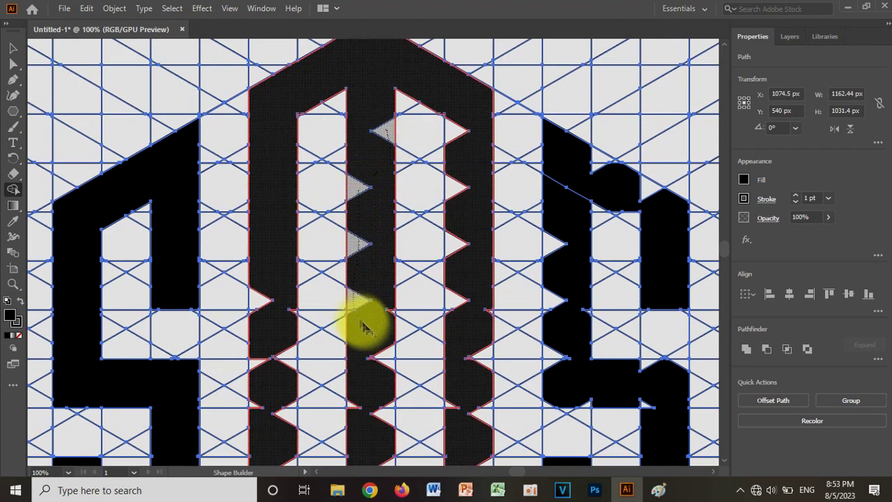
mouse_move(384, 382)
left_mouse_down()
mouse_move(379, 335)
mouse_move(394, 308)
mouse_move(369, 291)
mouse_move(319, 317)
mouse_move(266, 282)
left_mouse_up()
left_click_drag(296, 331, 285, 324)
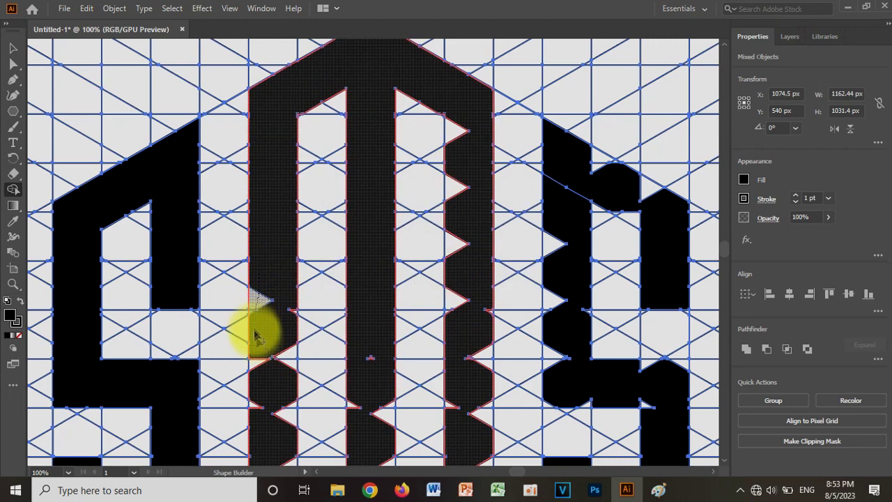
left_click_drag(291, 339, 285, 295)
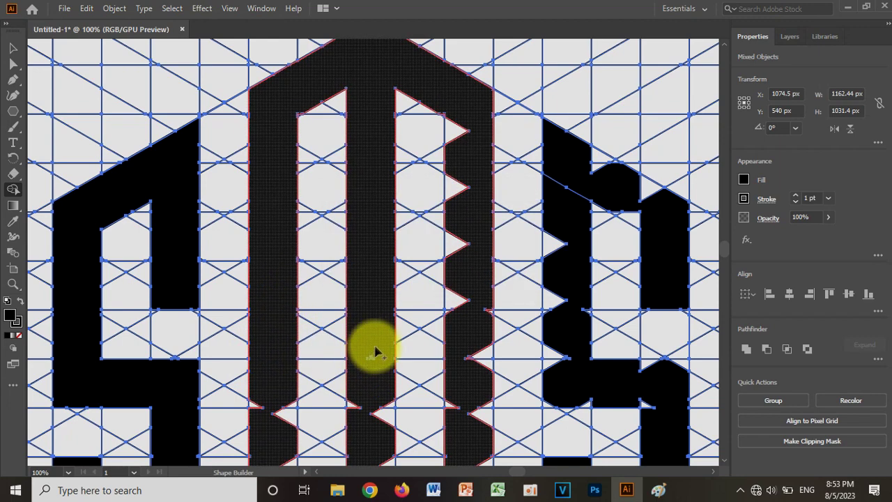
Fill the triangular notches along the central shape's right bar and clean up its inner upper corner.
mouse_move(354, 411)
left_mouse_down()
mouse_move(467, 244)
mouse_move(469, 134)
mouse_move(458, 202)
left_mouse_up()
left_click_drag(455, 316, 454, 303)
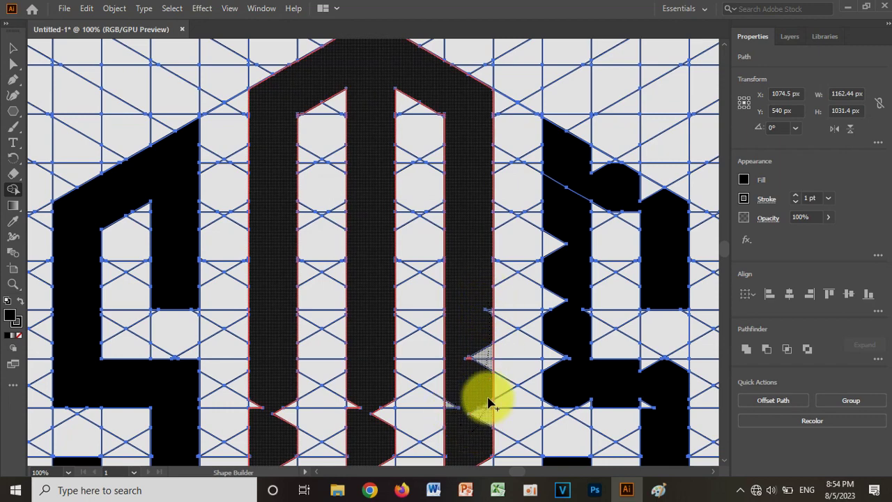
left_click_drag(488, 403, 481, 391)
left_click_drag(465, 358, 484, 283)
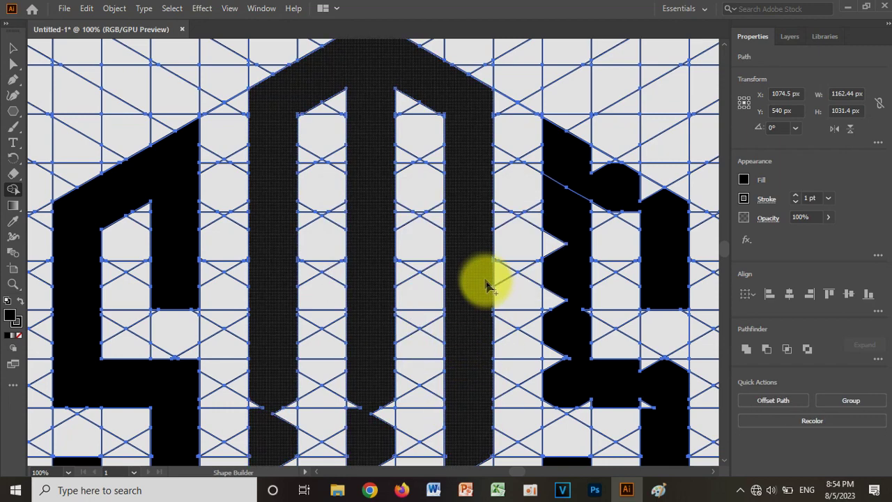
scroll(483, 283, "up", 3)
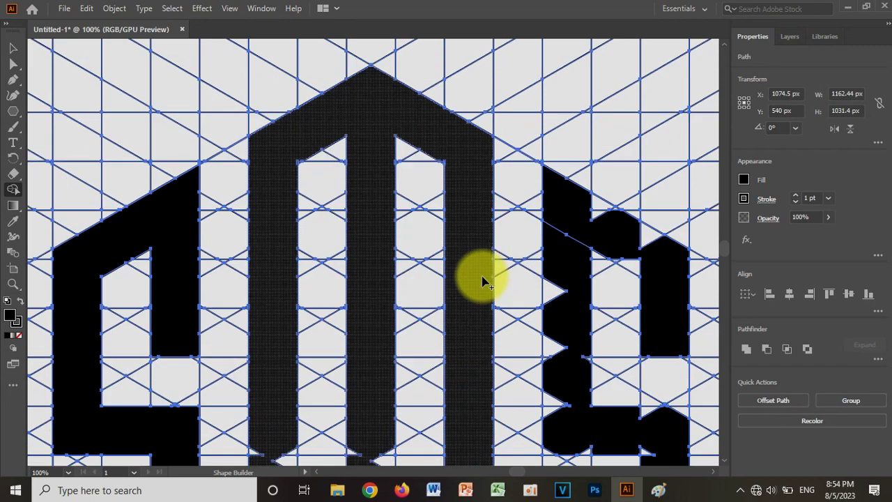
left_click(454, 174)
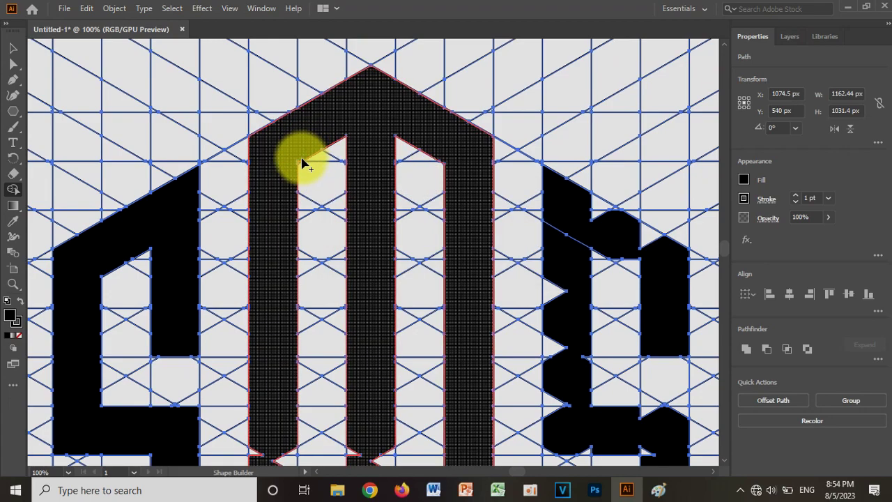
Fill the triangular notches down the lower part of the central shape's left bar and complete its slanted bottom end.
left_click(285, 175)
scroll(284, 178, "down", 5)
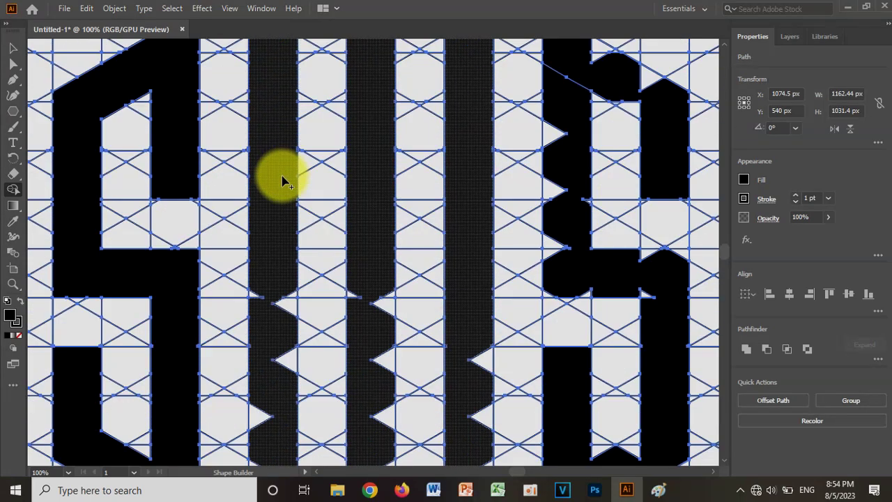
scroll(284, 181, "down", 3)
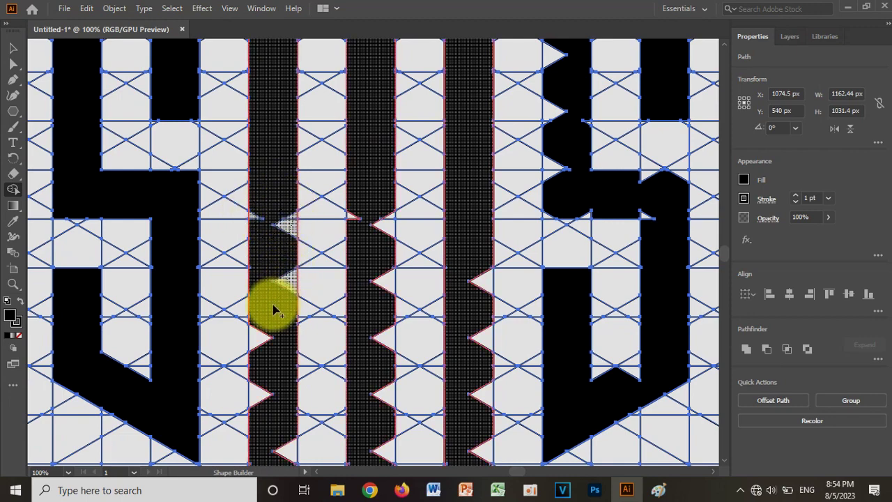
left_click(262, 399)
scroll(272, 378, "down", 4)
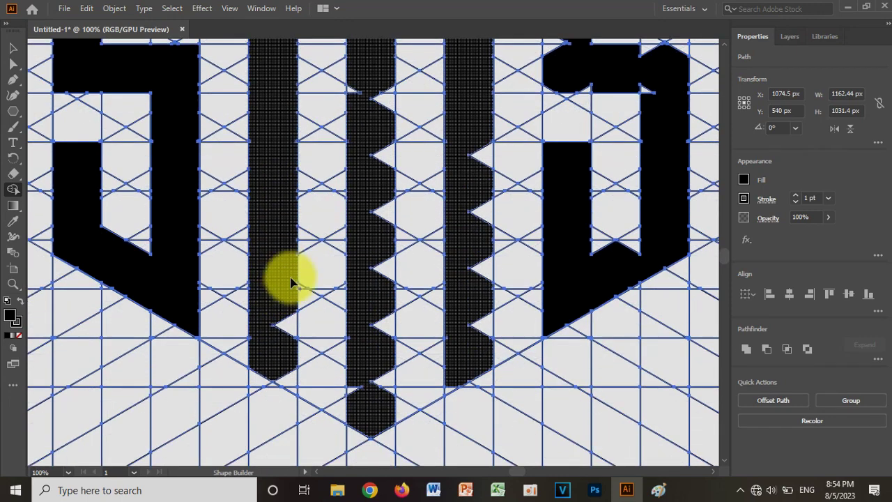
left_click_drag(292, 392, 293, 390)
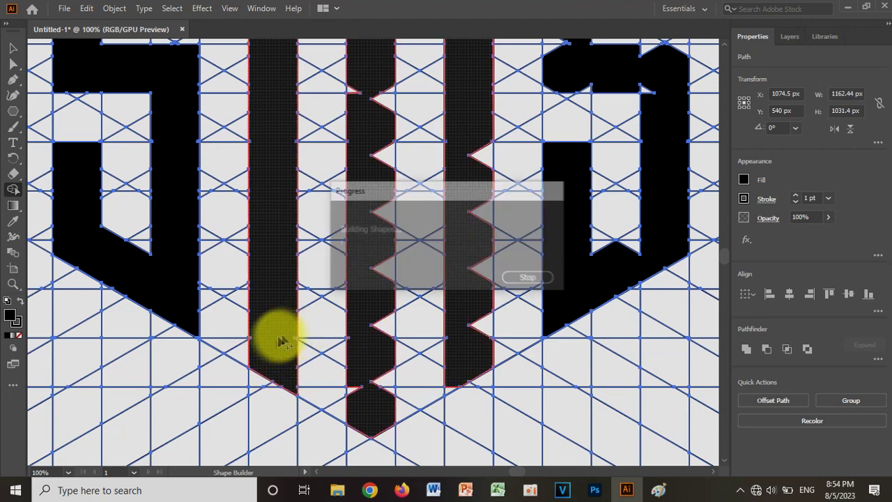
Fill the notches along the central shape's middle bar, including those around its pointed tip and the small gap on its left edge.
left_click_drag(385, 384, 383, 387)
left_click_drag(349, 343, 358, 342)
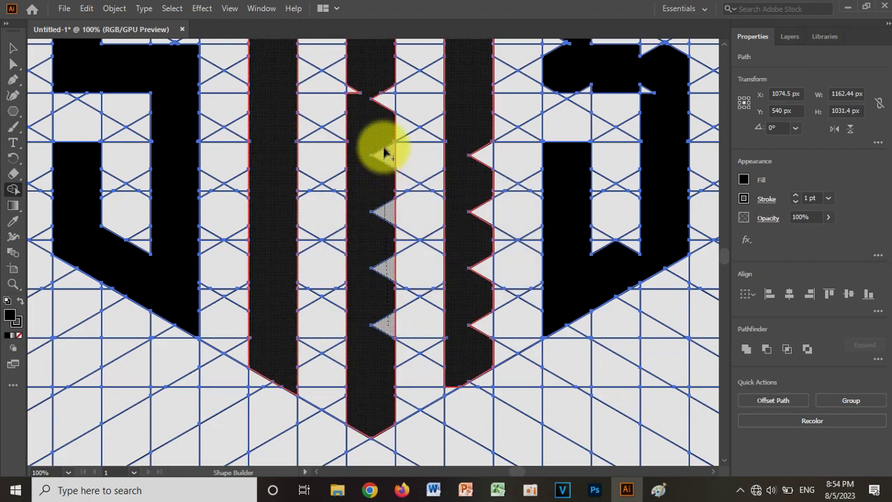
left_click_drag(390, 83, 354, 193)
scroll(354, 205, "up", 5)
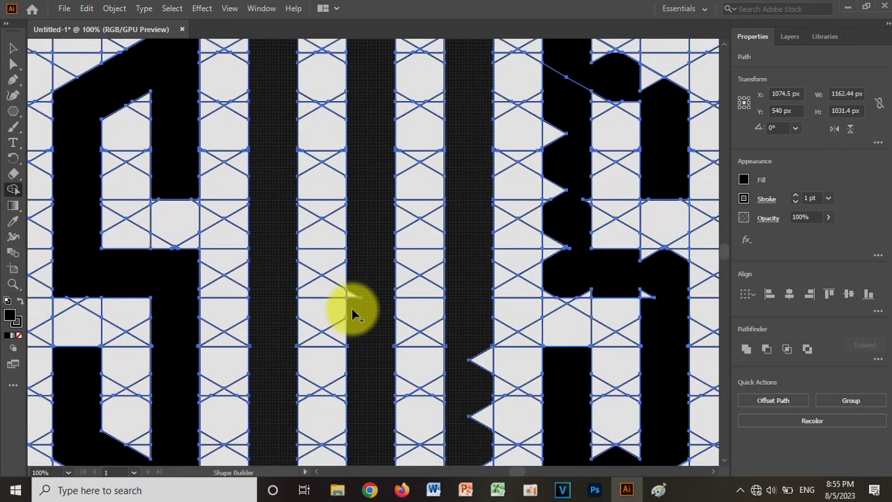
scroll(360, 272, "up", 3)
Fill the notches along the lower part of the central shape's right bar and complete its slanted bottom end.
scroll(365, 278, "down", 6)
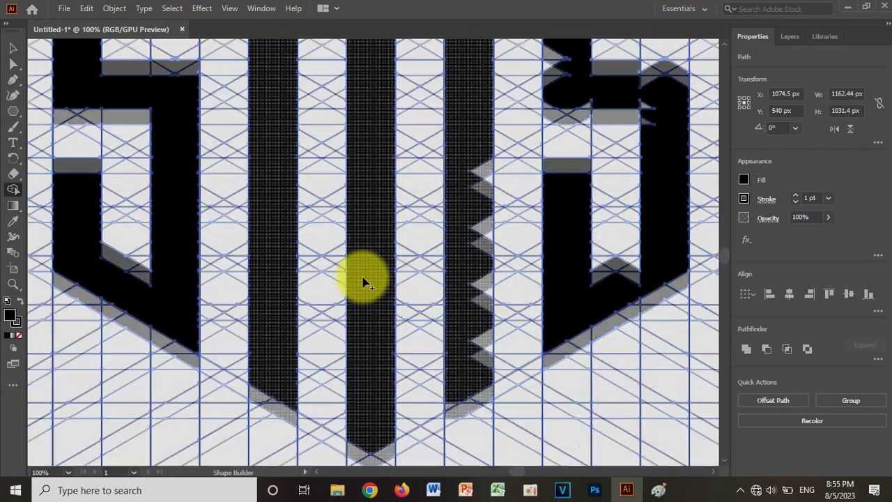
mouse_move(448, 408)
left_mouse_down()
mouse_move(474, 285)
mouse_move(484, 155)
mouse_move(453, 296)
left_mouse_up()
scroll(444, 333, "up", 5)
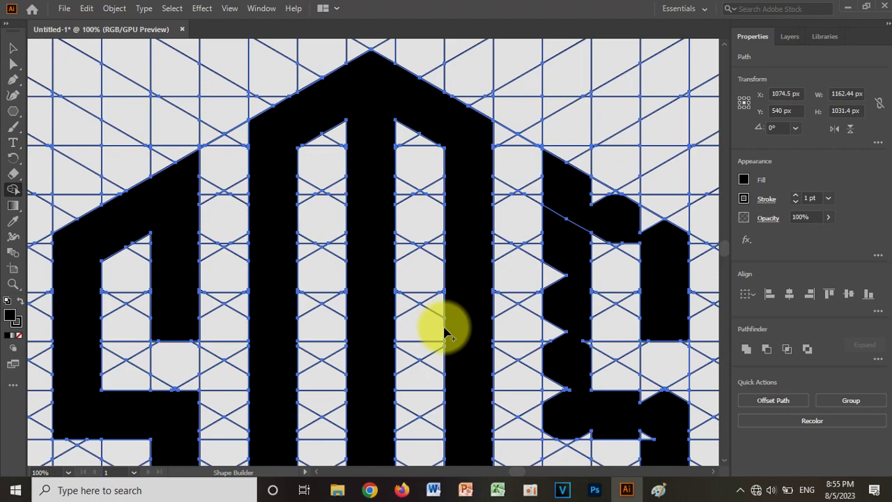
Fill the gaps in the right S shape's slanted roof and the notches along its upper vertical bar.
scroll(446, 334, "down", 2)
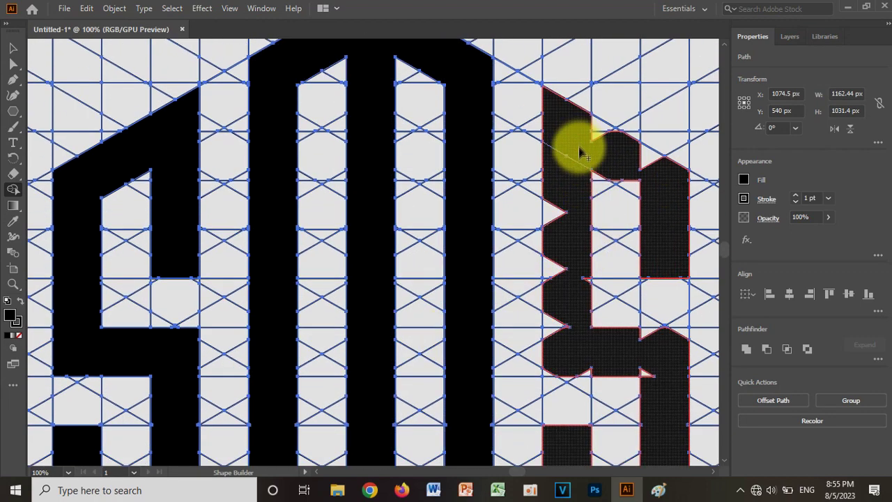
left_click_drag(617, 136, 588, 233)
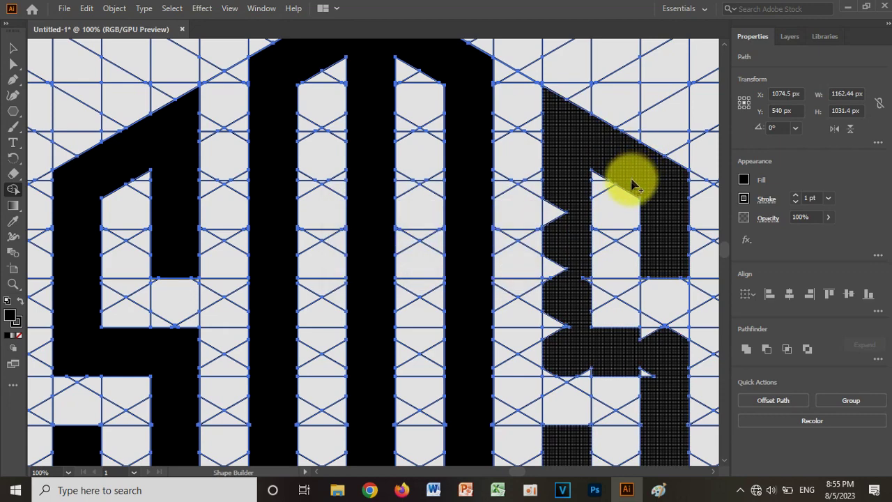
left_click_drag(553, 205, 552, 285)
left_click_drag(556, 346, 557, 345)
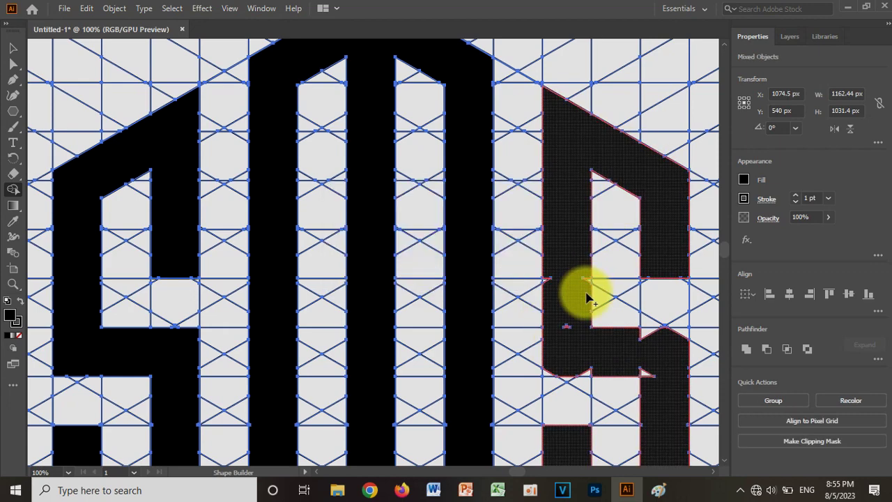
left_click(550, 292)
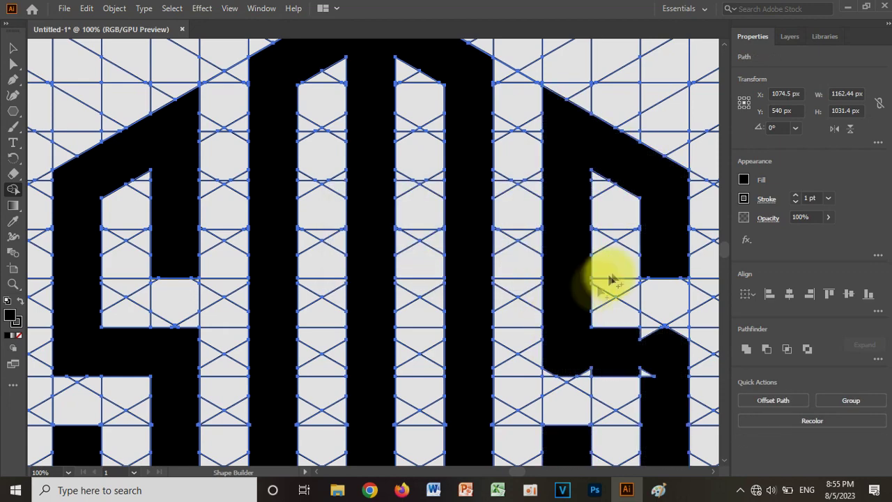
Fill the gaps around the right S shape's middle crossbar and square off the inner corner of its lower hook.
scroll(624, 264, "down", 3)
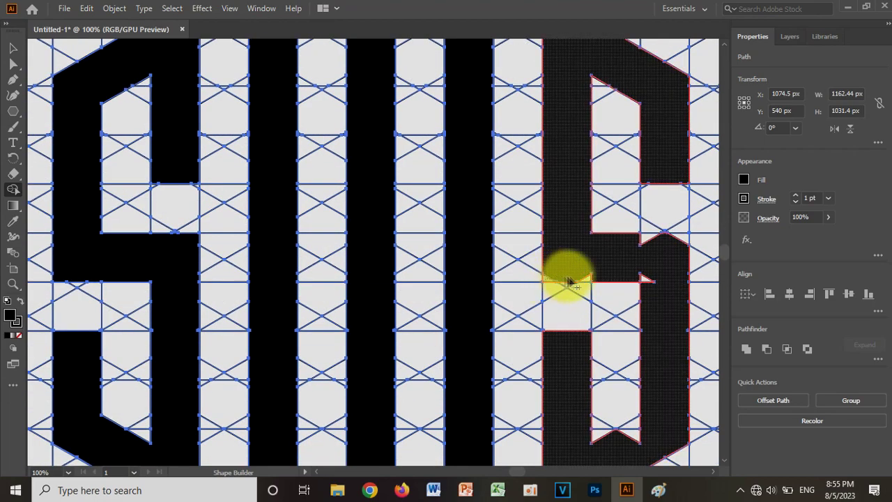
left_click_drag(650, 282, 637, 243)
scroll(647, 285, "down", 1)
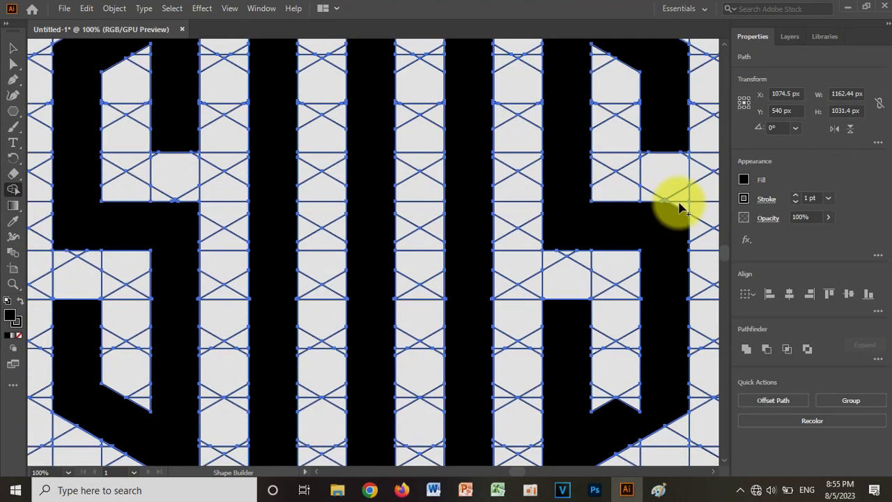
scroll(670, 295, "down", 4)
left_click(650, 264)
scroll(602, 317, "up", 10)
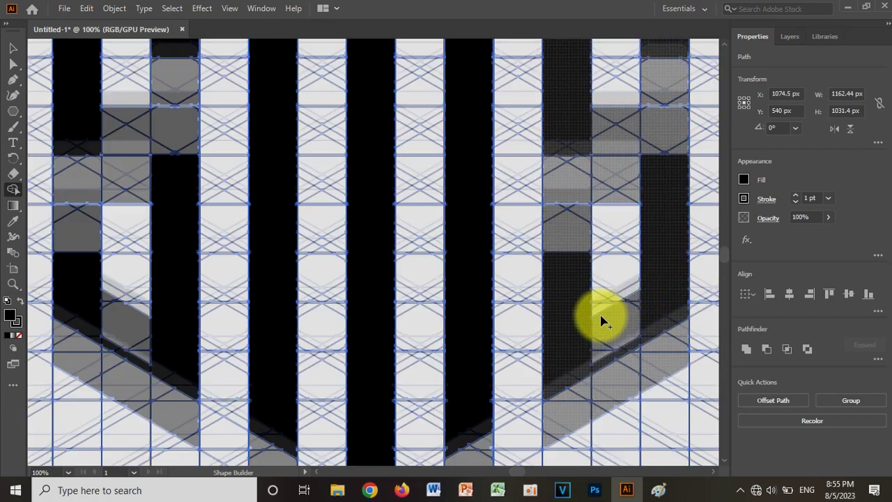
scroll(603, 310, "down", 10)
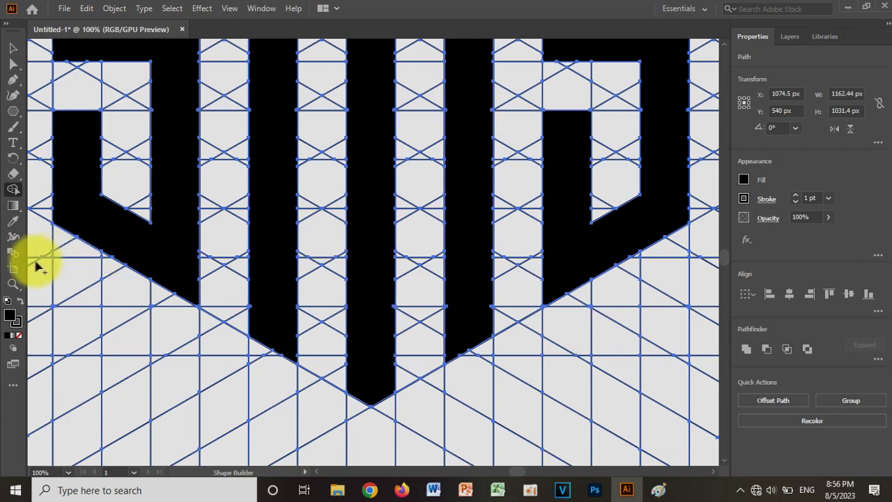
Deselect all artwork and examine the complete logo on the whole artboard.
left_click(12, 284)
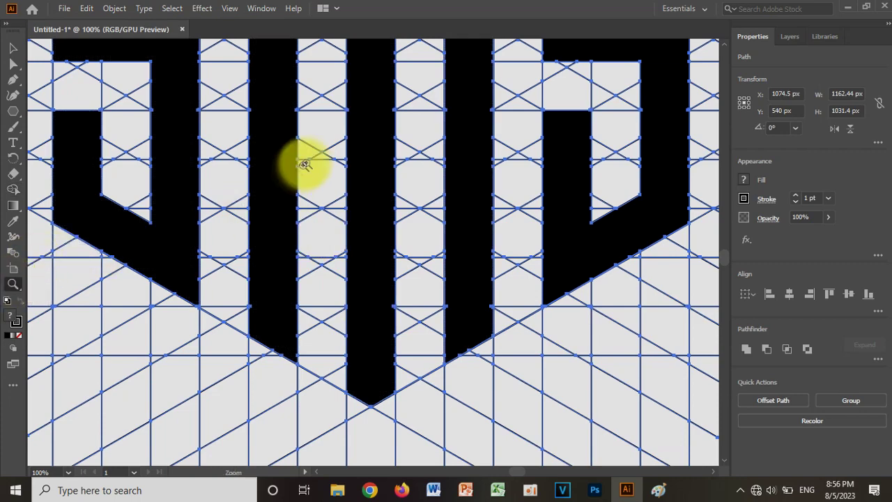
left_click(379, 108, "alt")
left_click(374, 194, "alt")
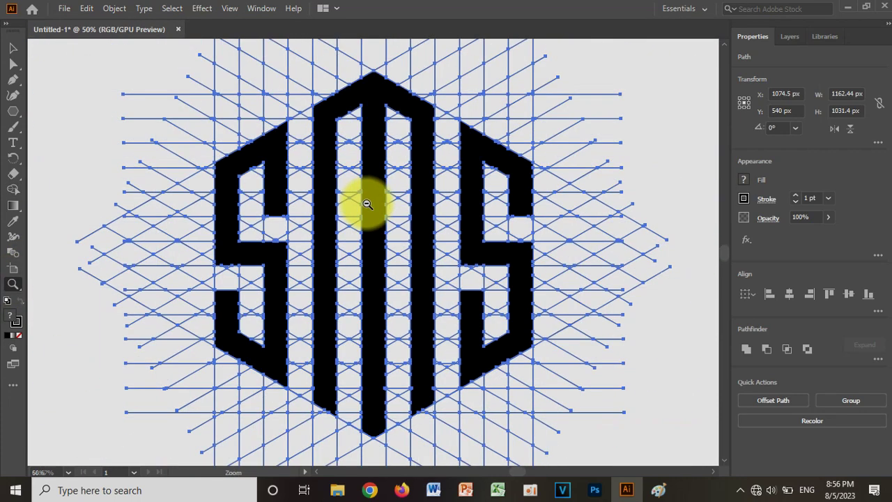
left_click(371, 204, "alt")
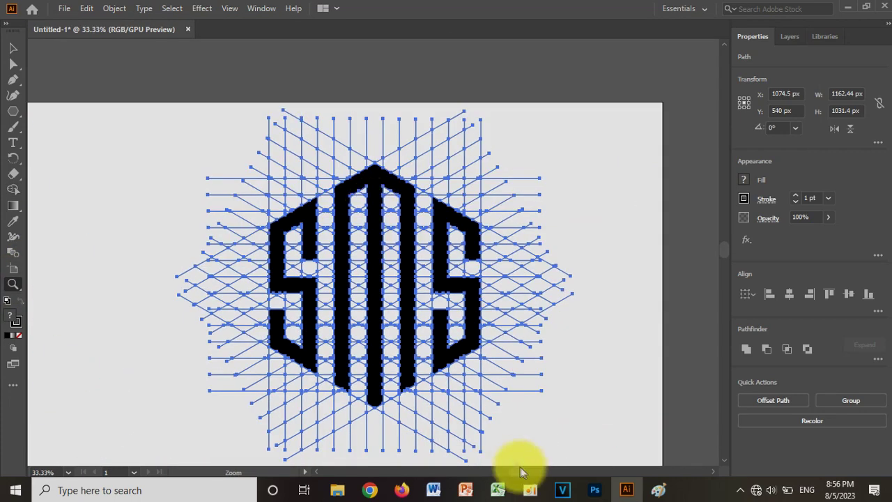
scroll(517, 467, "left", 4)
scroll(515, 465, "right", 2)
scroll(516, 465, "down", 2)
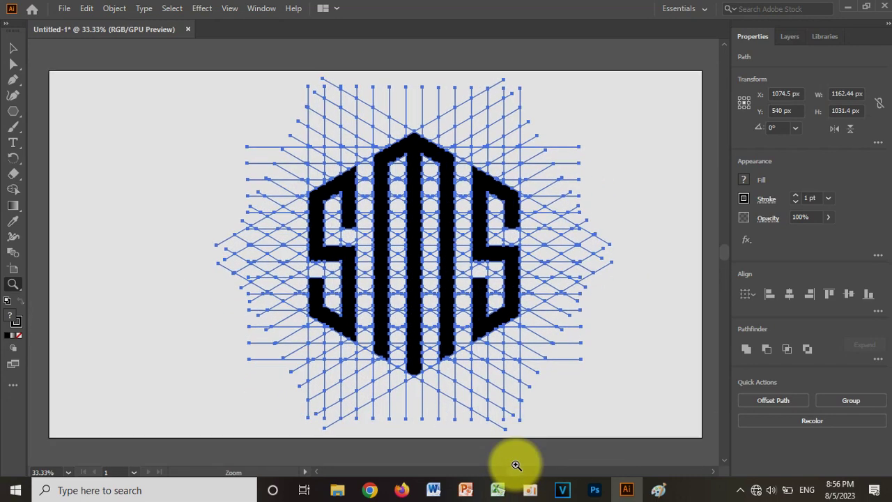
left_click(13, 47)
left_click(104, 122)
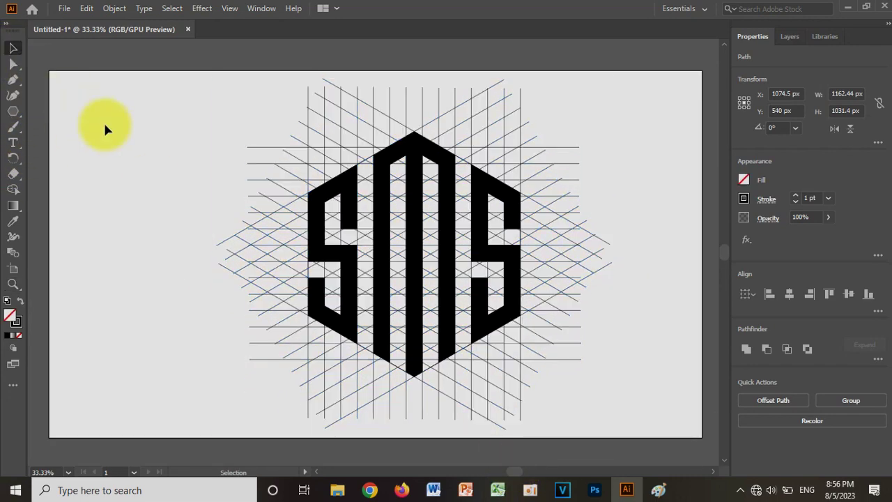
Move the two S shapes and the central M shape together off the grid, and delete the leftover grid lines.
left_click(313, 219)
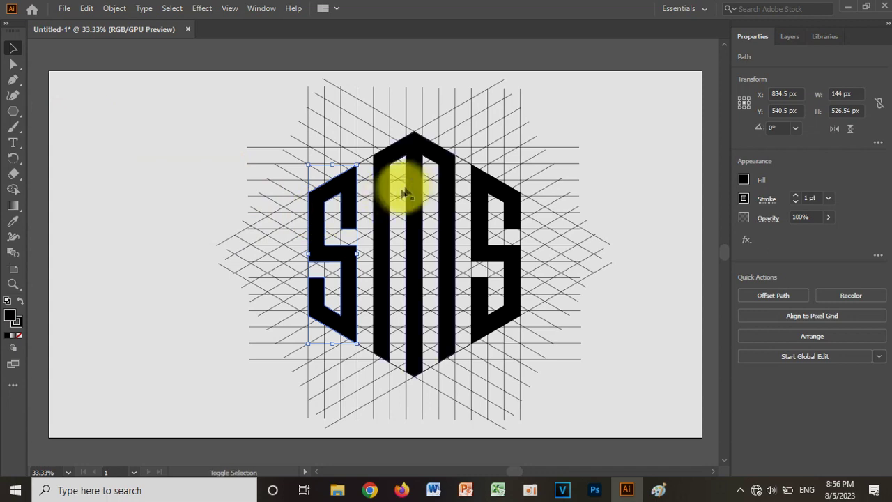
left_click(404, 214, "shift")
left_click(478, 223, "shift")
left_click_drag(388, 189, 136, 155)
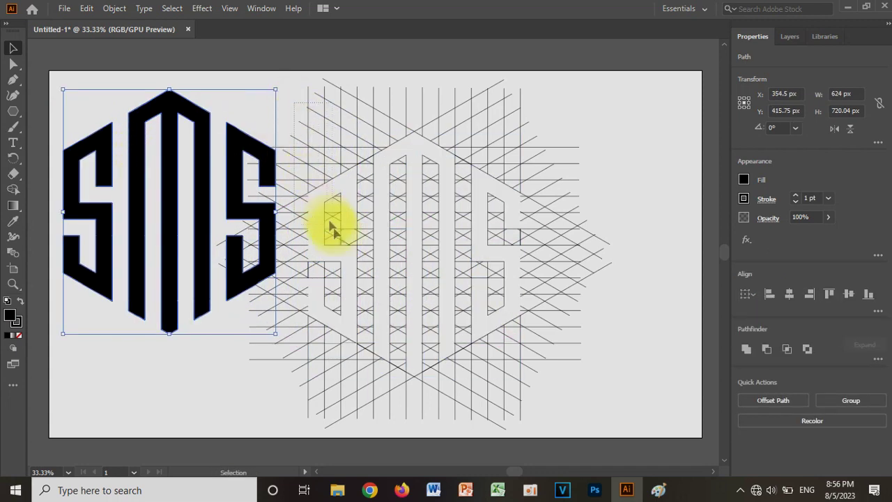
left_click(599, 395)
key("Delete")
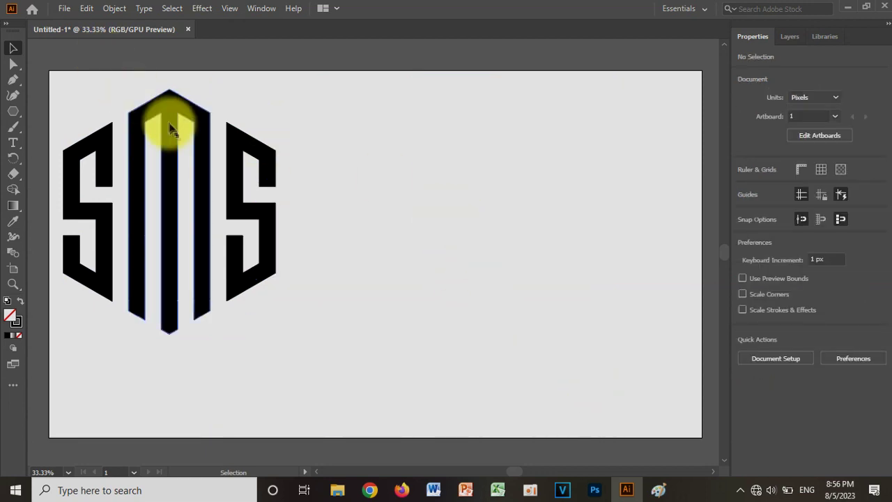
Move the three letter shapes together back to about the middle of the artboard.
left_click(138, 129)
left_click(105, 143, "shift")
left_click(233, 144, "shift")
left_click_drag(199, 135, 398, 165)
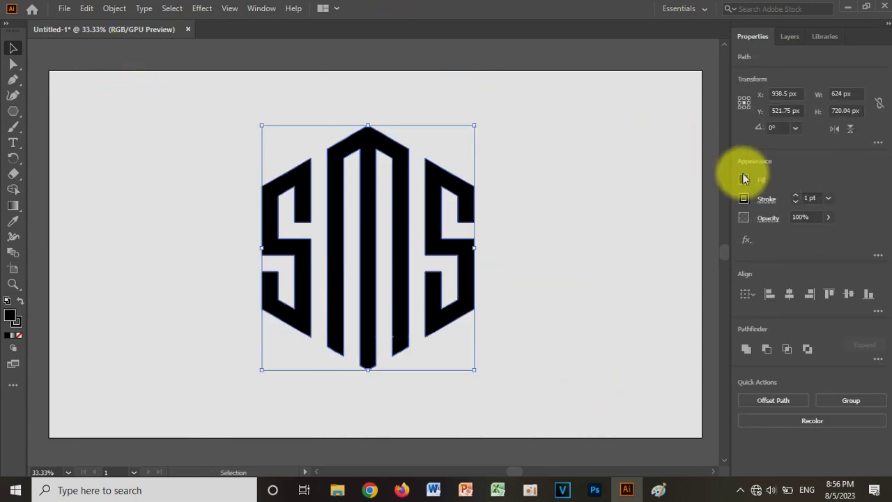
Change the fill of all three letter shapes to the blue swatch and deselect them.
left_click(744, 179)
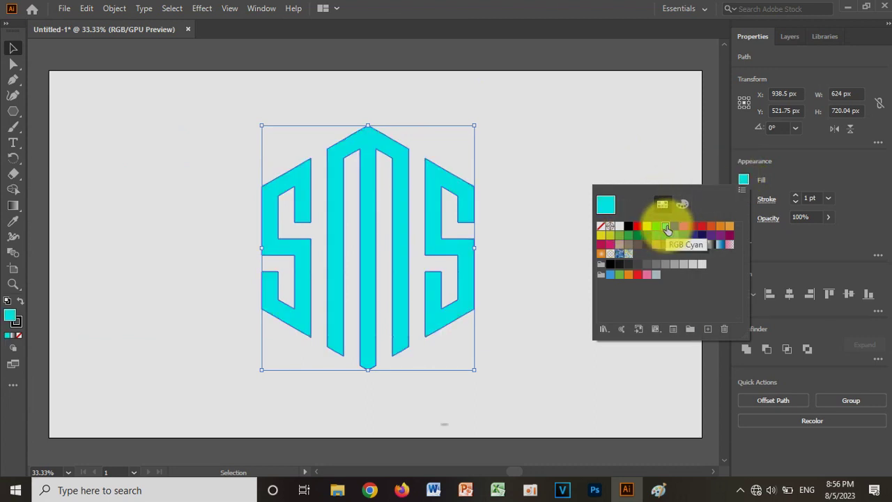
left_click(674, 233)
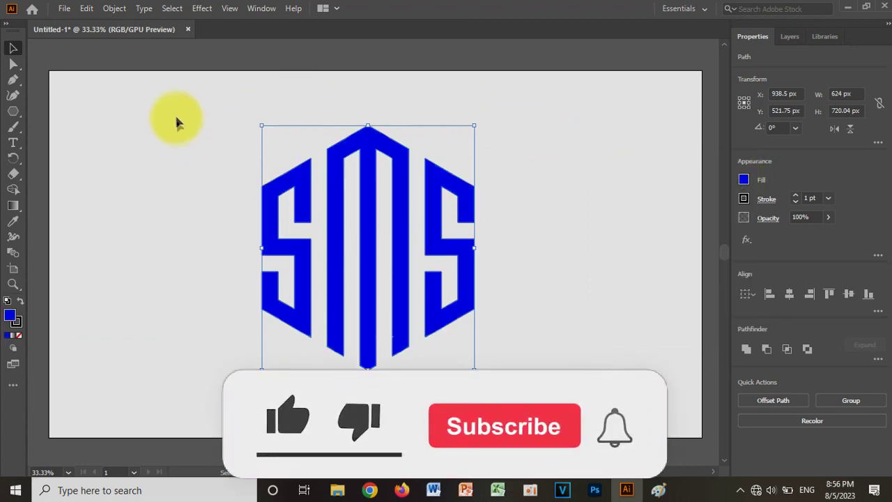
left_click(118, 124)
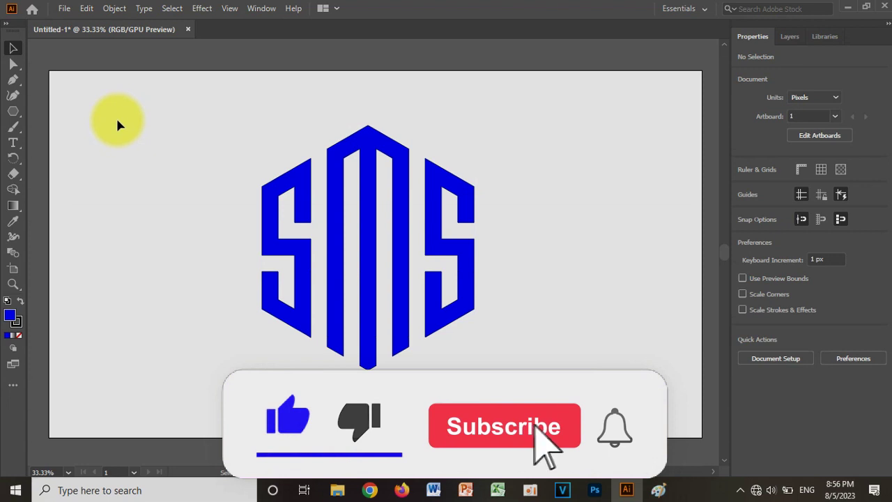